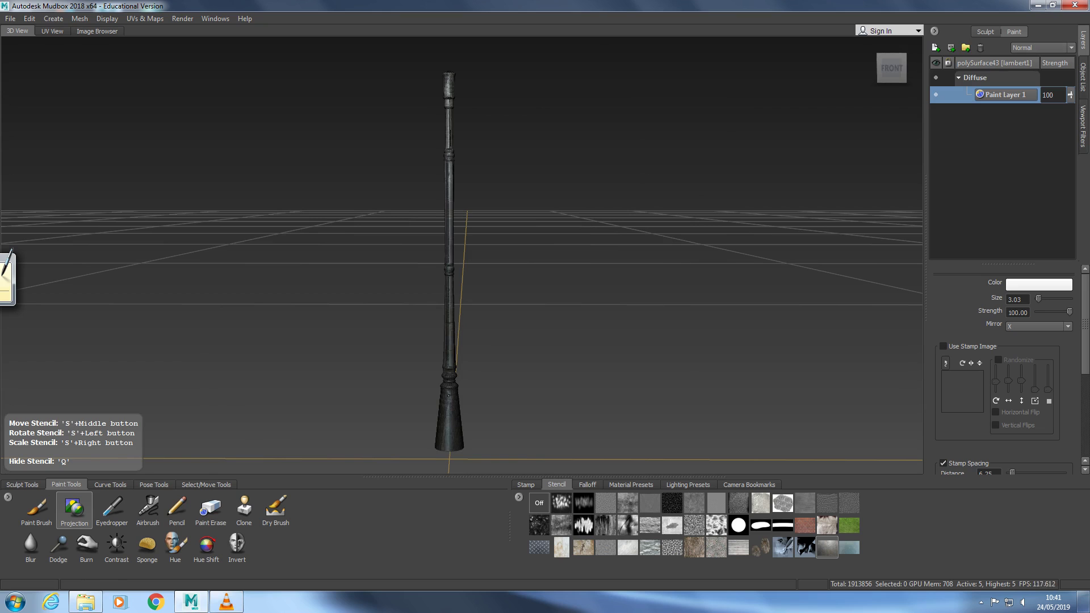
Turn mirroring off for the Projection brush and project the scratched metal stencil onto the front of the lamp post
left_click_drag(448, 73, 448, 69)
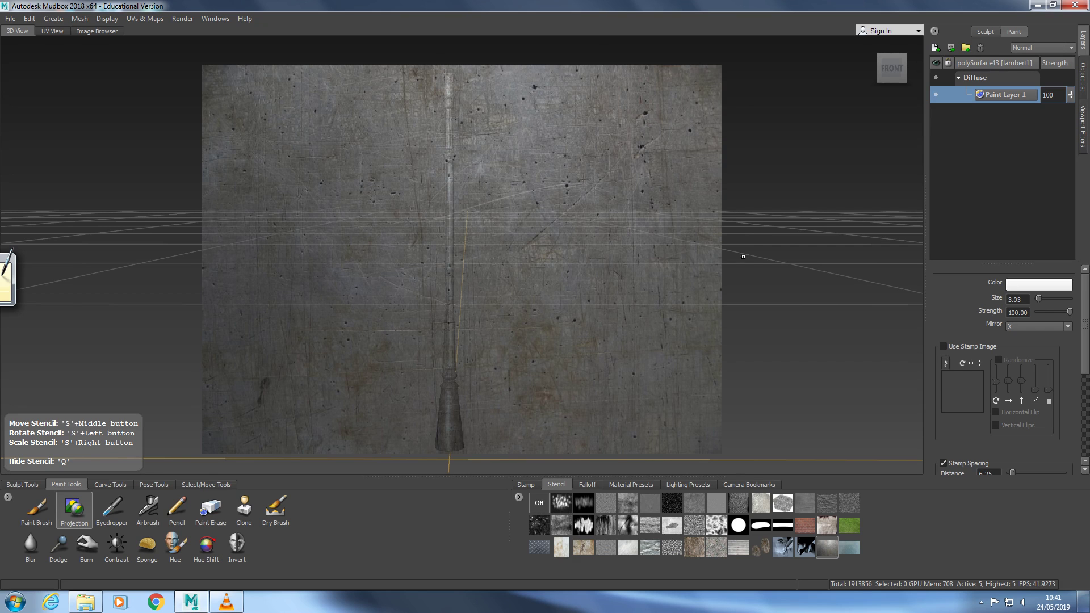
left_click(1040, 328)
left_click(1033, 335)
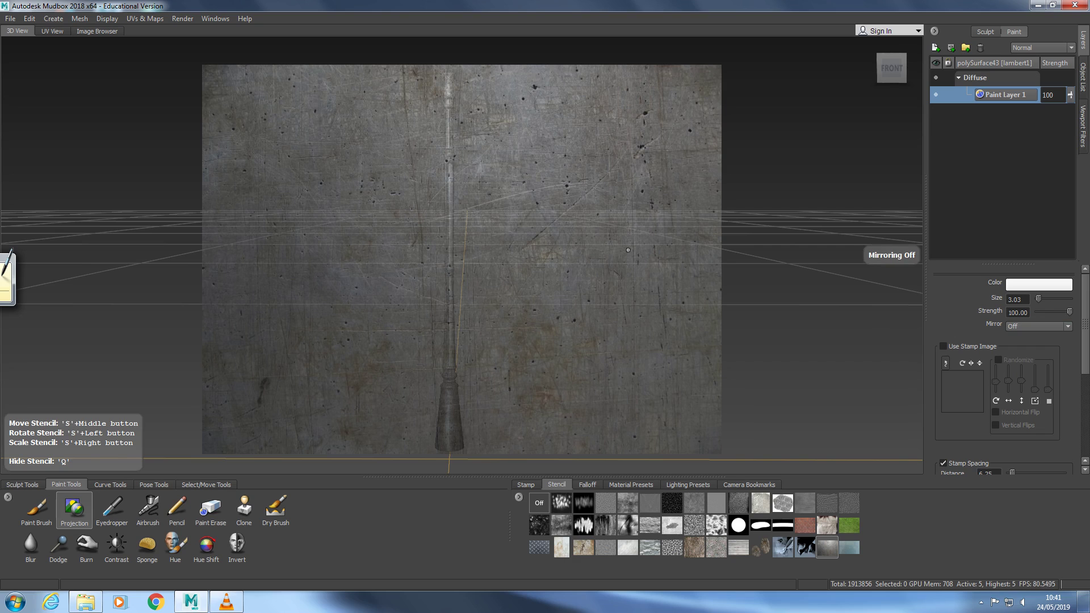
key("q")
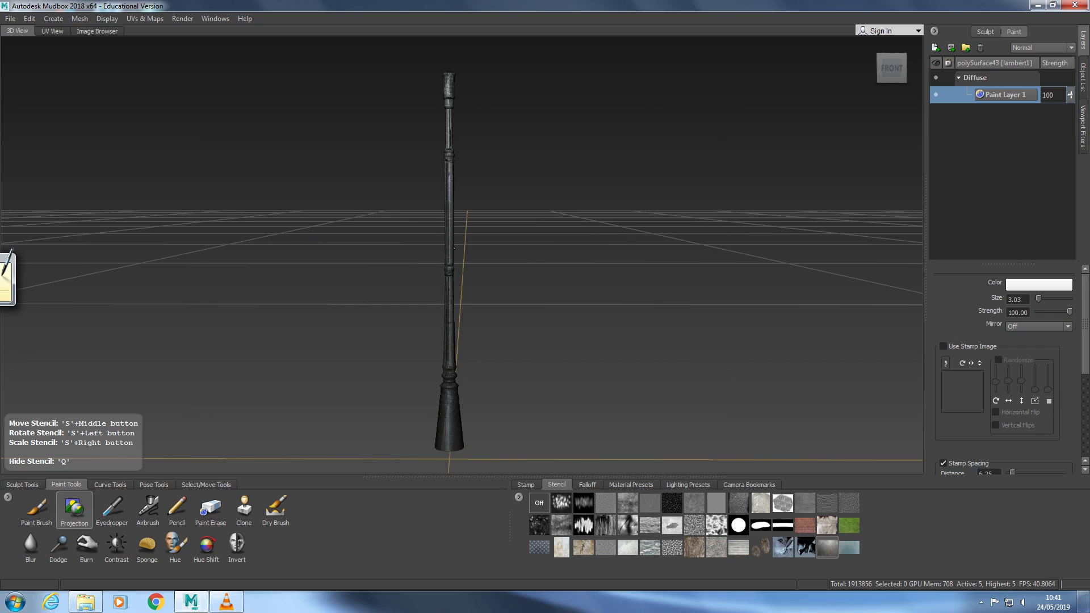
key("q")
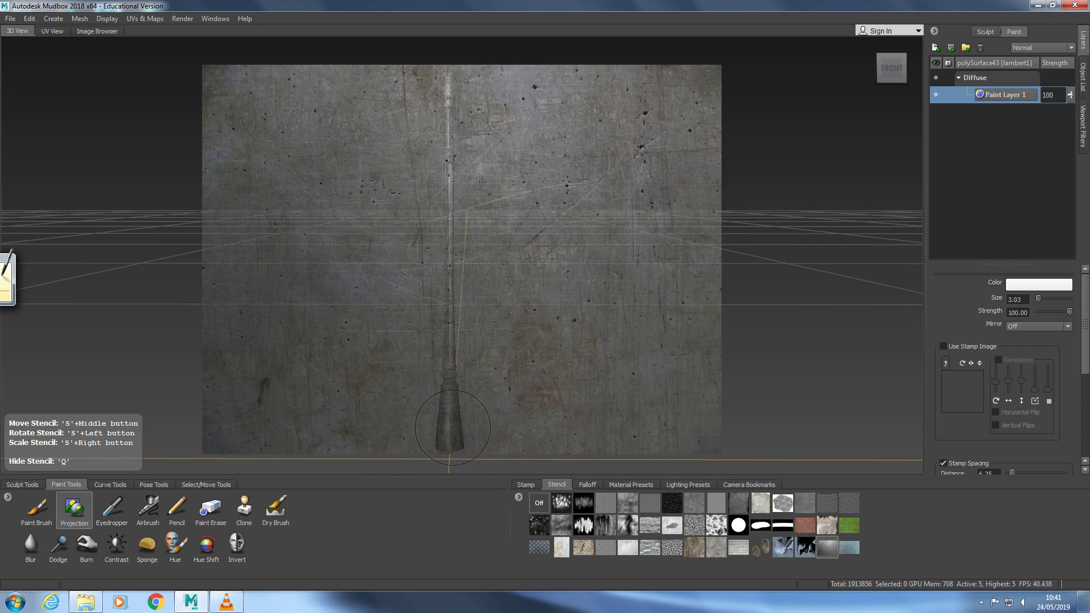
Sculpt the metal stencil's surface relief into the front of the post with the Foamy brush
left_click(22, 484)
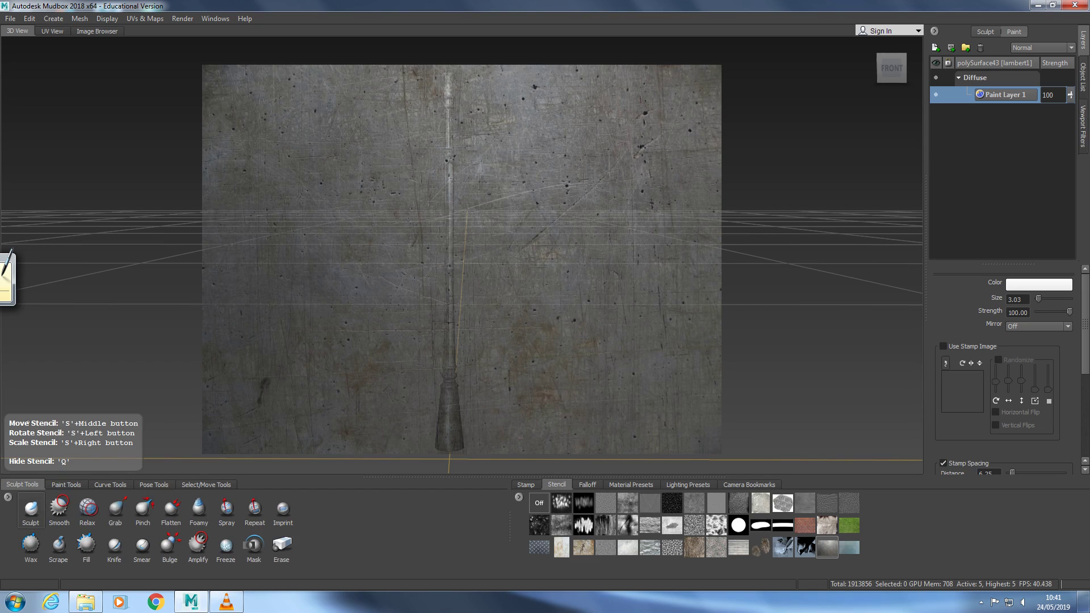
left_click(199, 508)
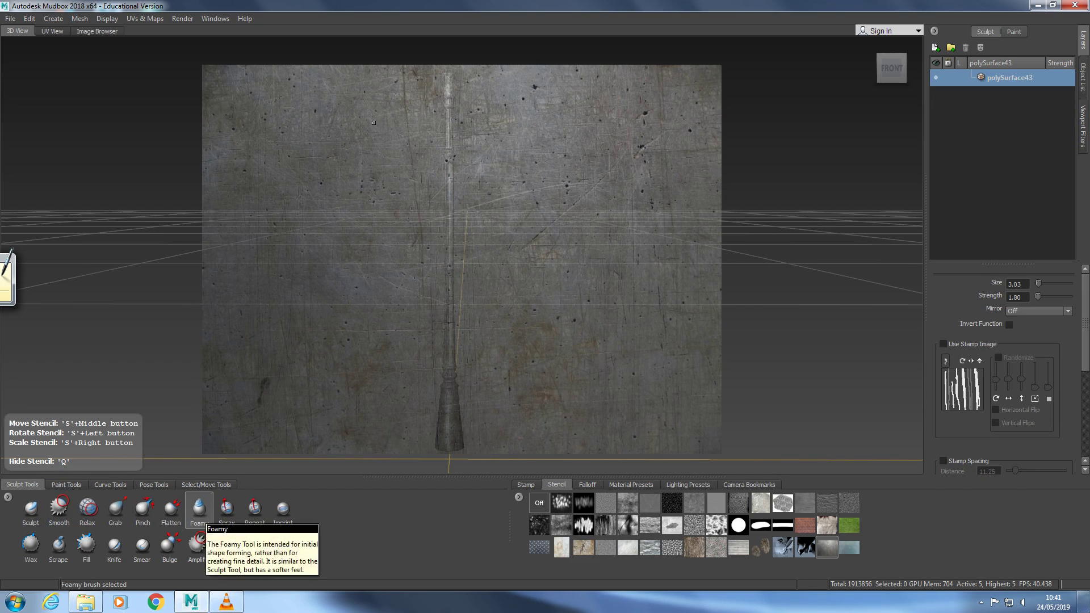
key("q")
left_click_drag(446, 141, 450, 191)
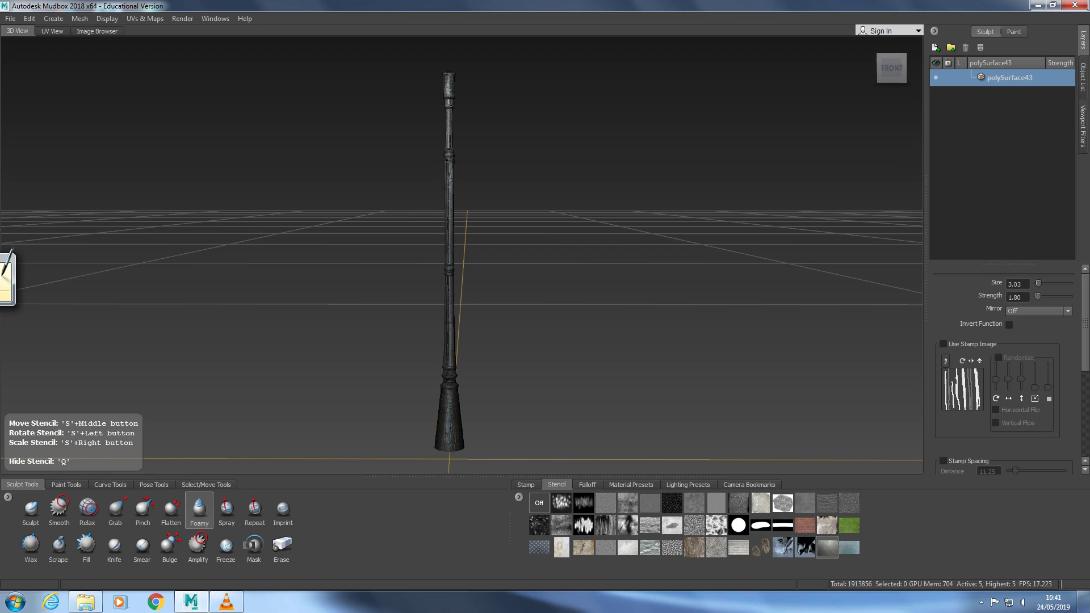
key("q")
Project the metal stencil onto the back of the post, from the shaft down to the base
left_click_drag(645, 202, 189, 206, "alt")
key("q")
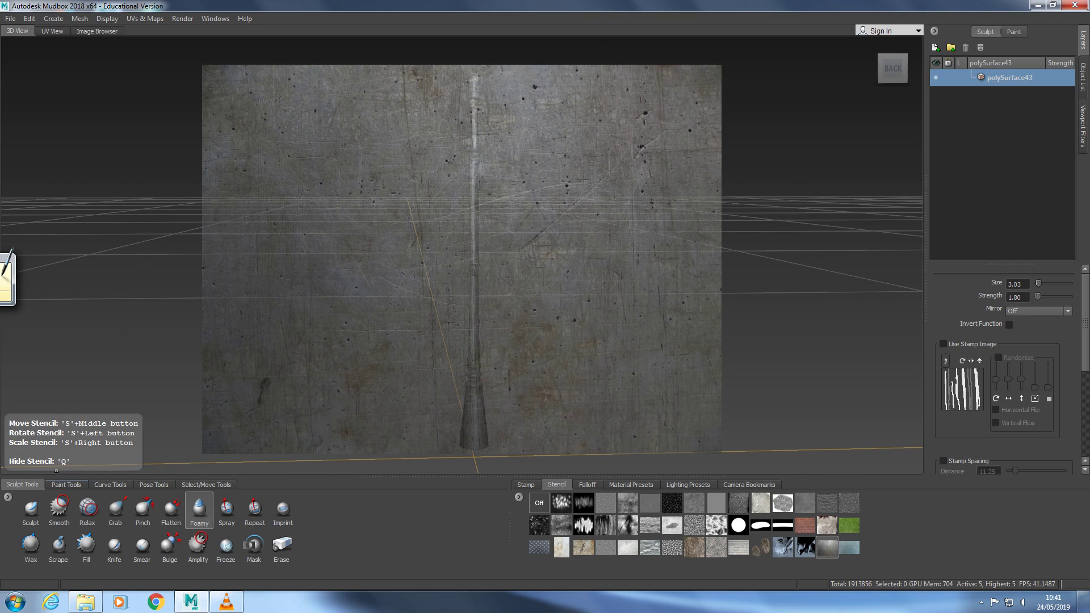
left_click(66, 484)
left_click(892, 69)
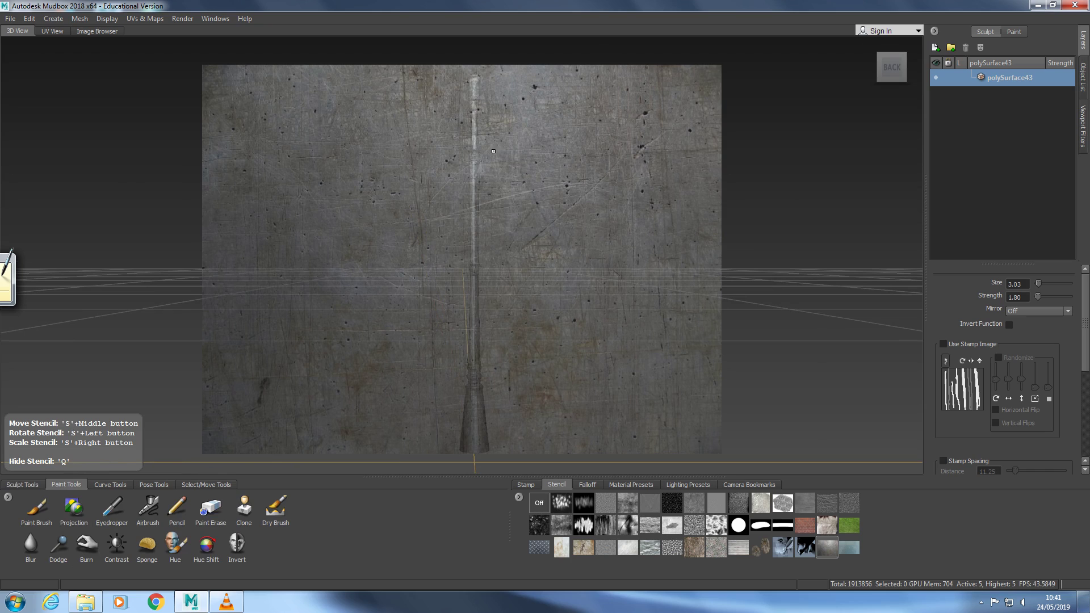
left_click(73, 507)
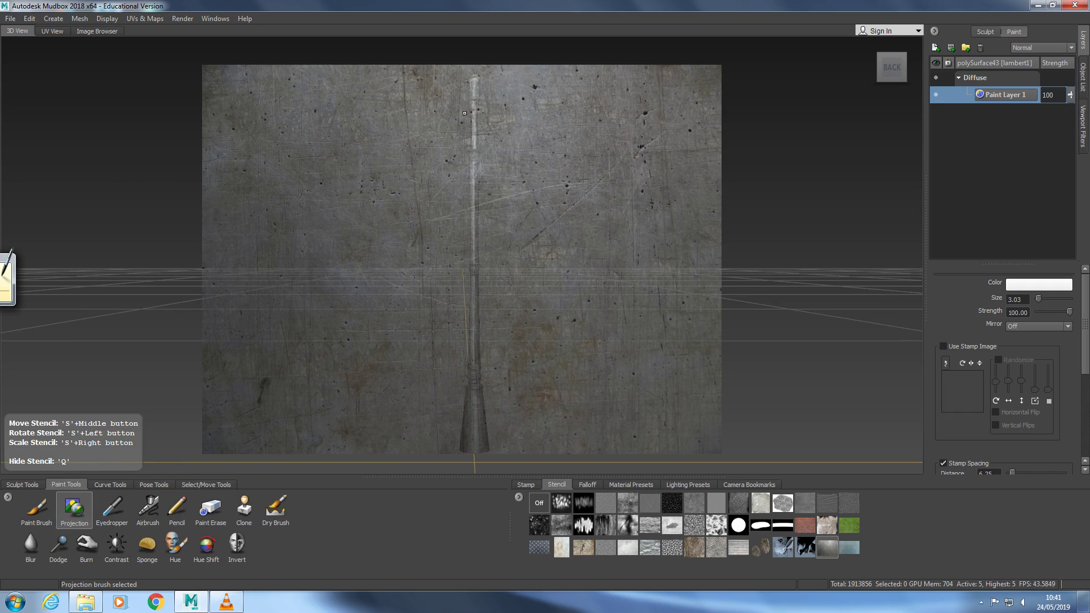
key("q")
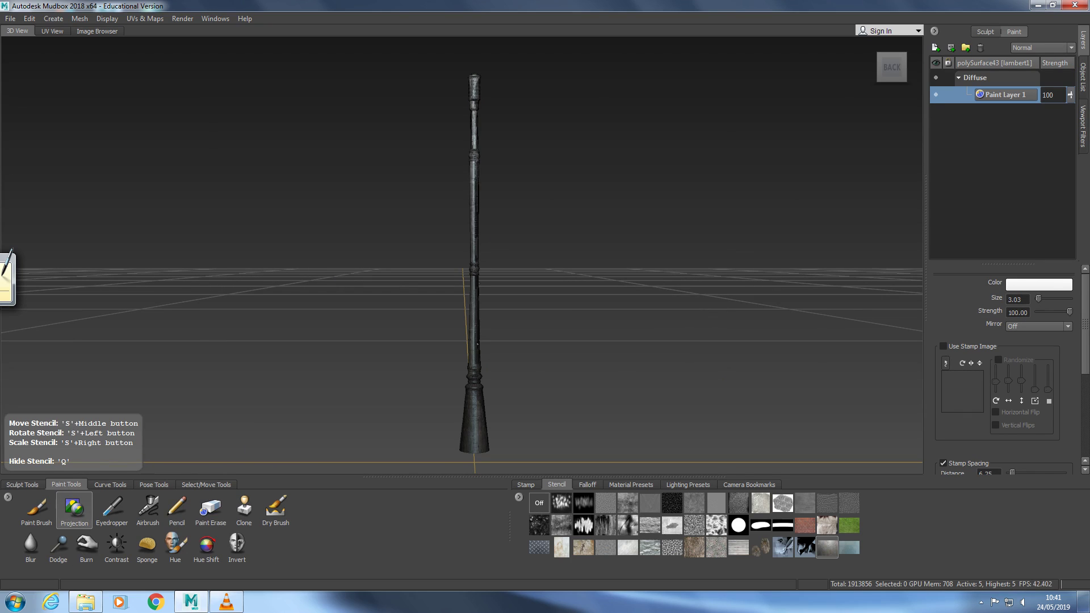
left_click_drag(471, 376, 474, 432)
Sculpt the stencil's surface relief into the back of the post with the Foamy brush
left_click(22, 484)
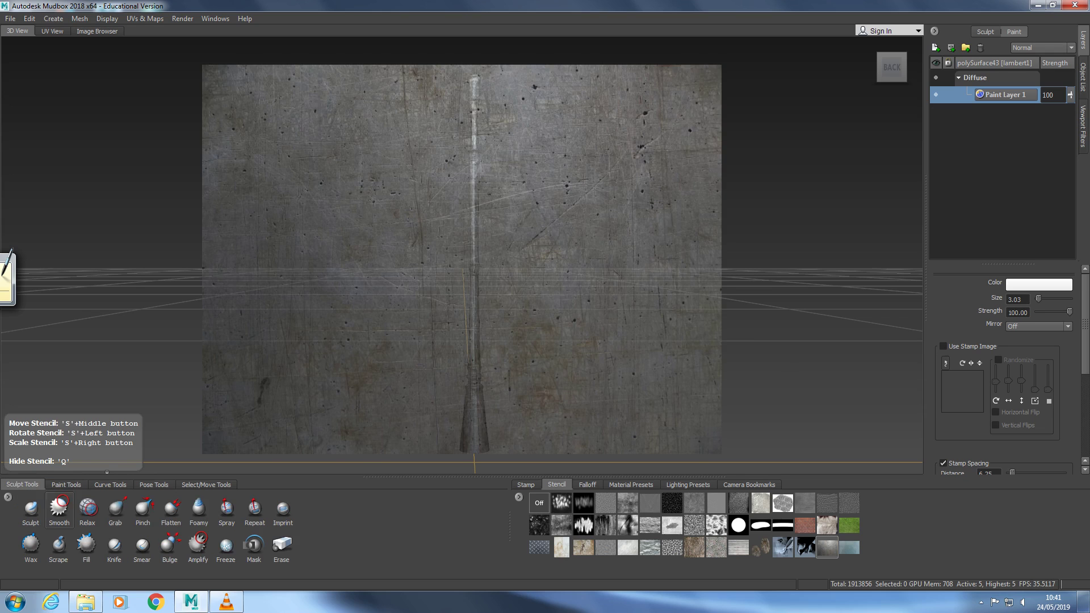
left_click(199, 509)
key("q")
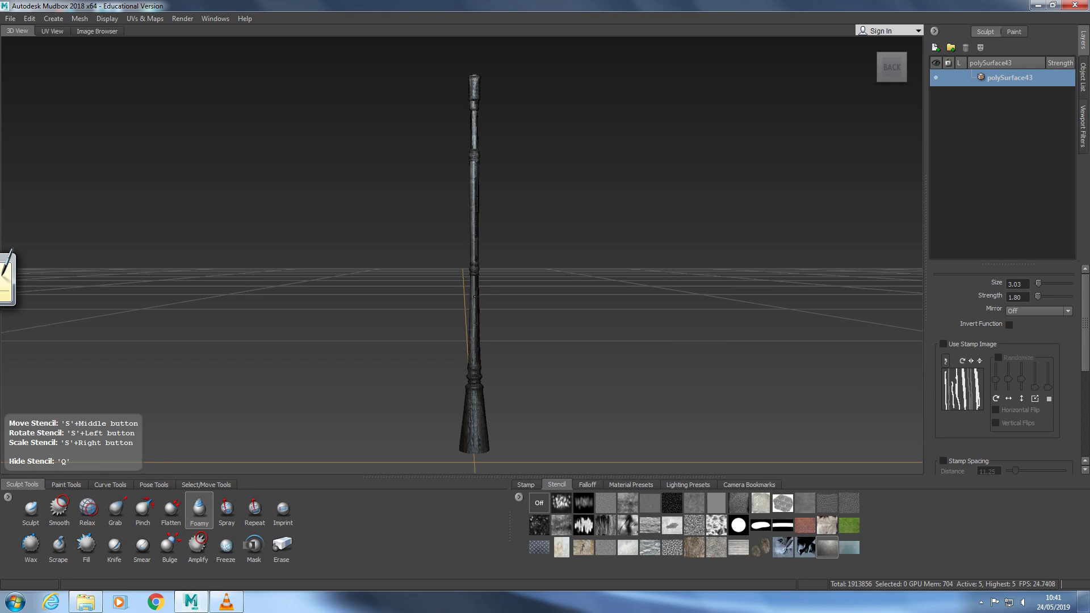
left_click_drag(479, 179, 479, 212)
left_click_drag(476, 151, 474, 133)
Hide the stencil and examine the painted and sculpted detail on the post's base from several angles
key("q")
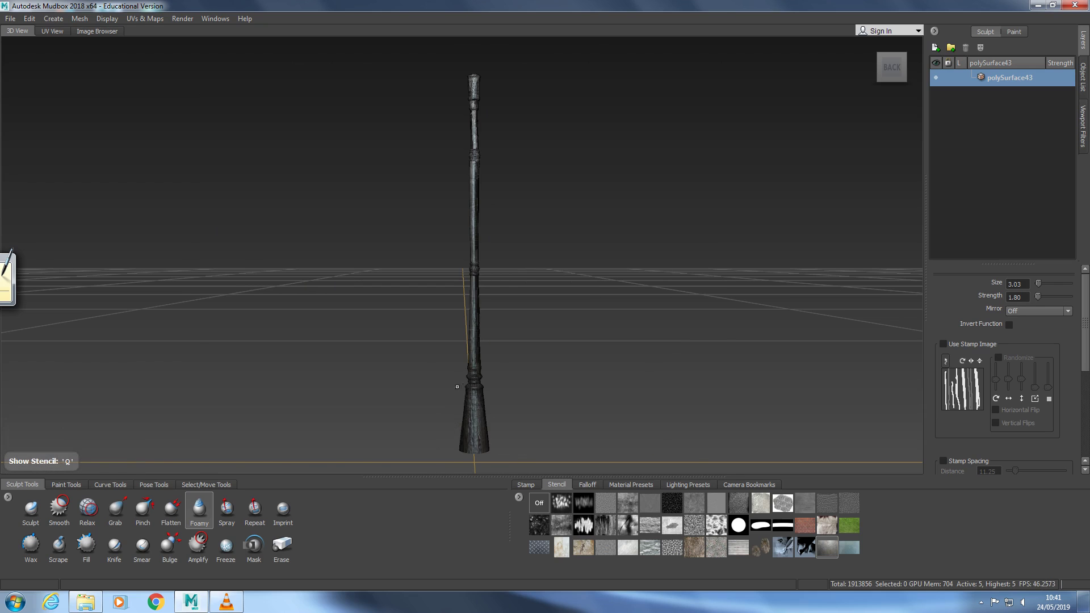
right_click_drag(557, 281, 518, 380, "alt")
middle_click_drag(518, 380, 535, 233, "alt")
right_click_drag(534, 233, 605, 207, "alt")
middle_click_drag(605, 206, 609, 214, "alt")
right_click_drag(609, 214, 600, 275, "alt")
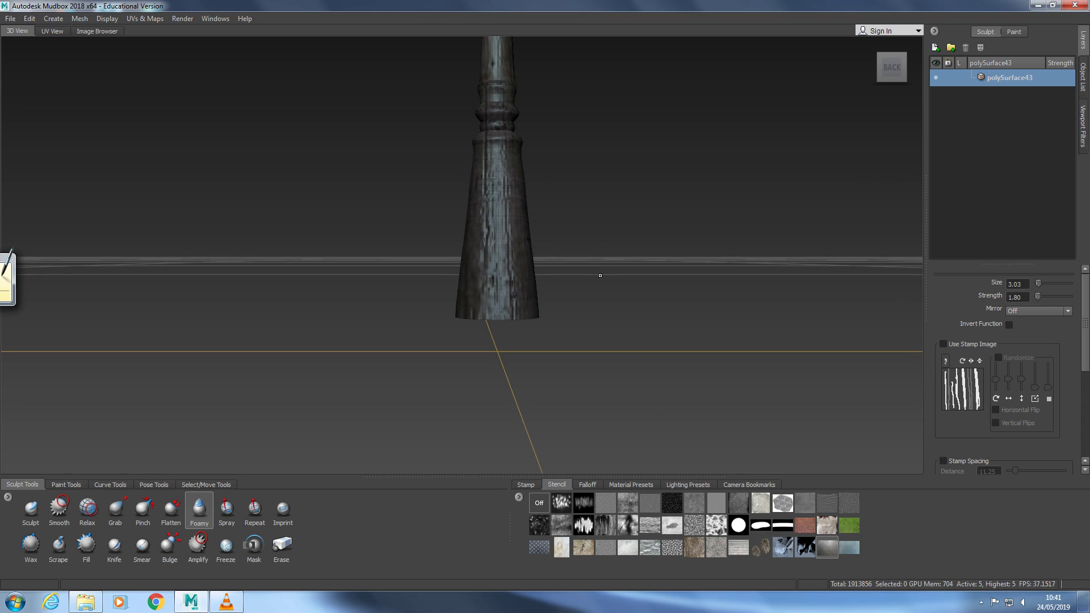
left_click_drag(606, 255, 725, 199, "alt")
right_click_drag(725, 199, 657, 170, "alt")
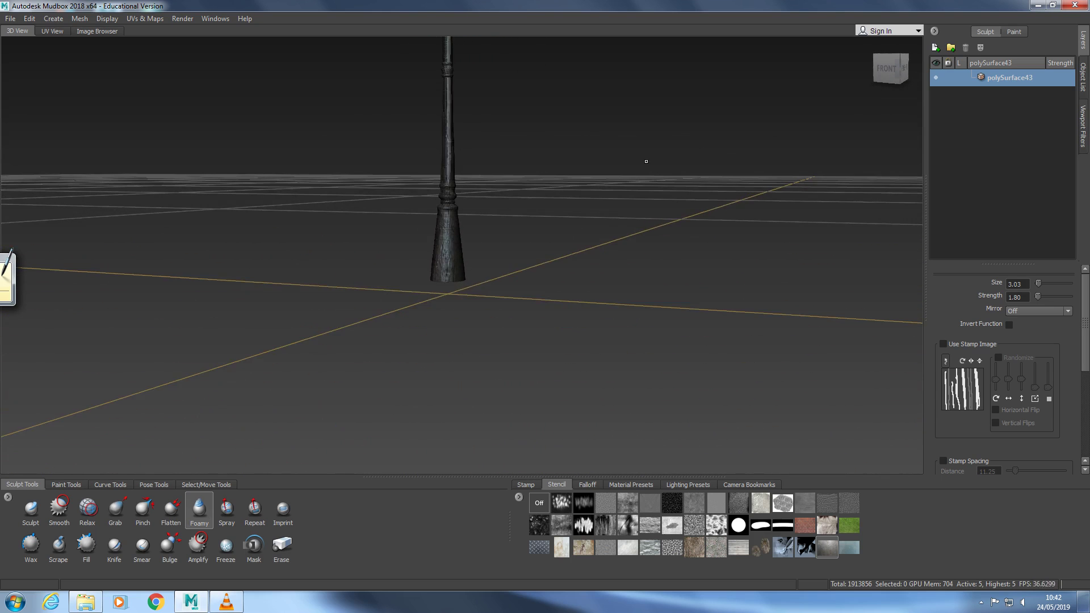
middle_click_drag(657, 170, 613, 257, "alt")
left_click_drag(613, 256, 675, 135, "alt")
right_click_drag(675, 135, 647, 163, "alt")
Soften the sculpted relief on the front and back of the post with the Smooth brush
left_click(59, 507)
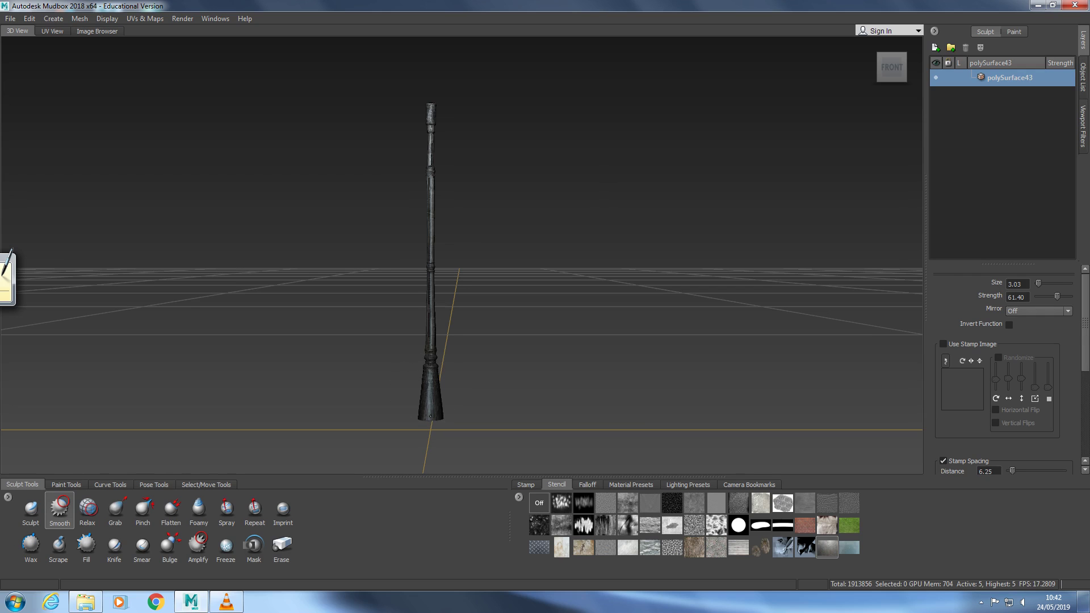
left_click_drag(428, 369, 199, 310, "alt")
left_click(895, 66)
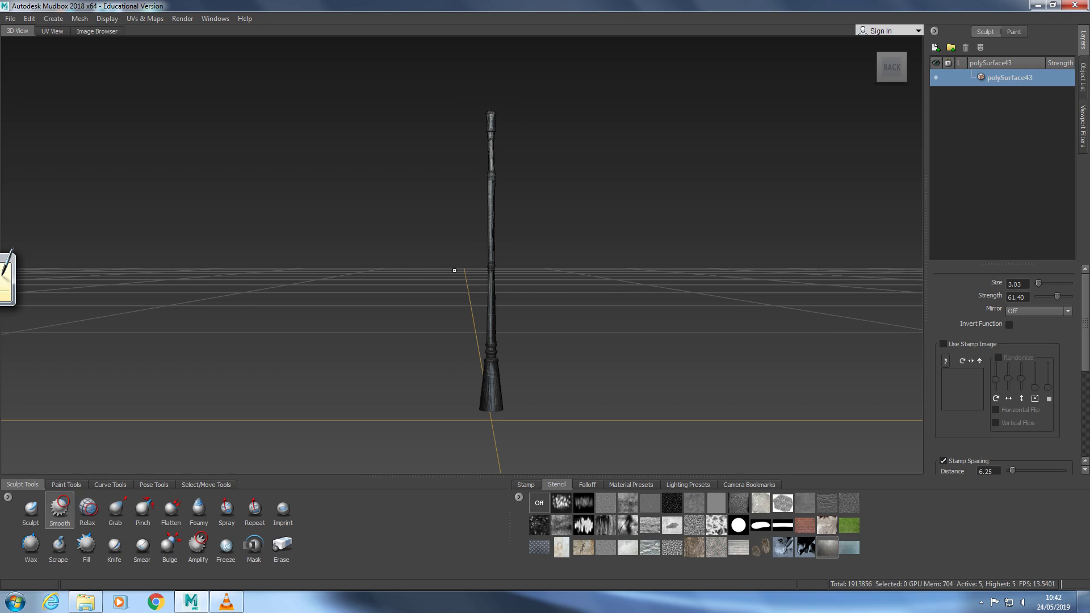
Project the metal stencil onto the post's right side with the Projection brush, working in the right view
left_click_drag(353, 274, 495, 278, "alt")
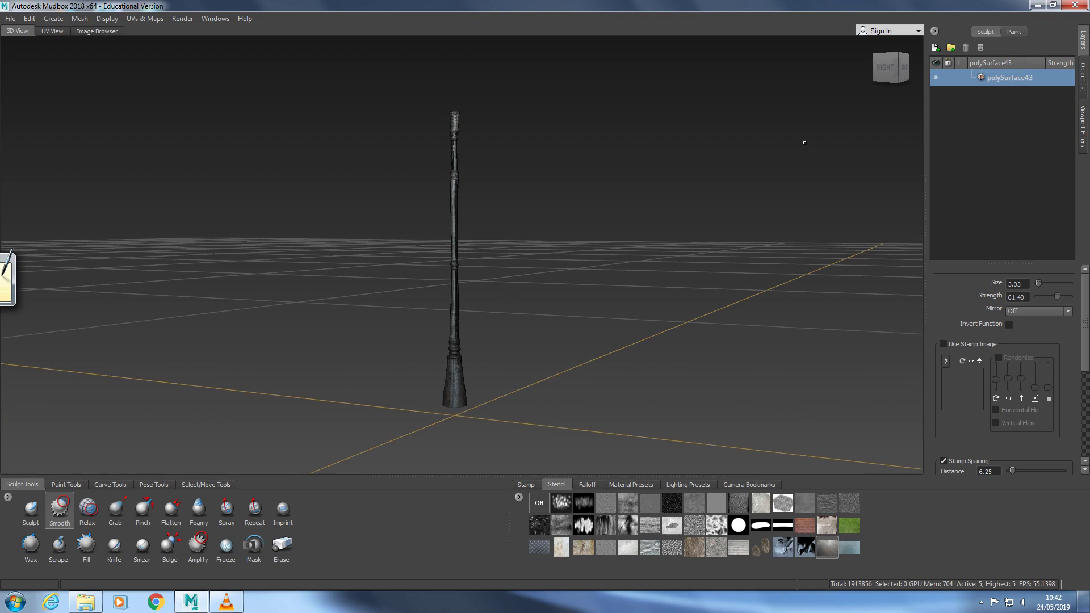
left_click(885, 67)
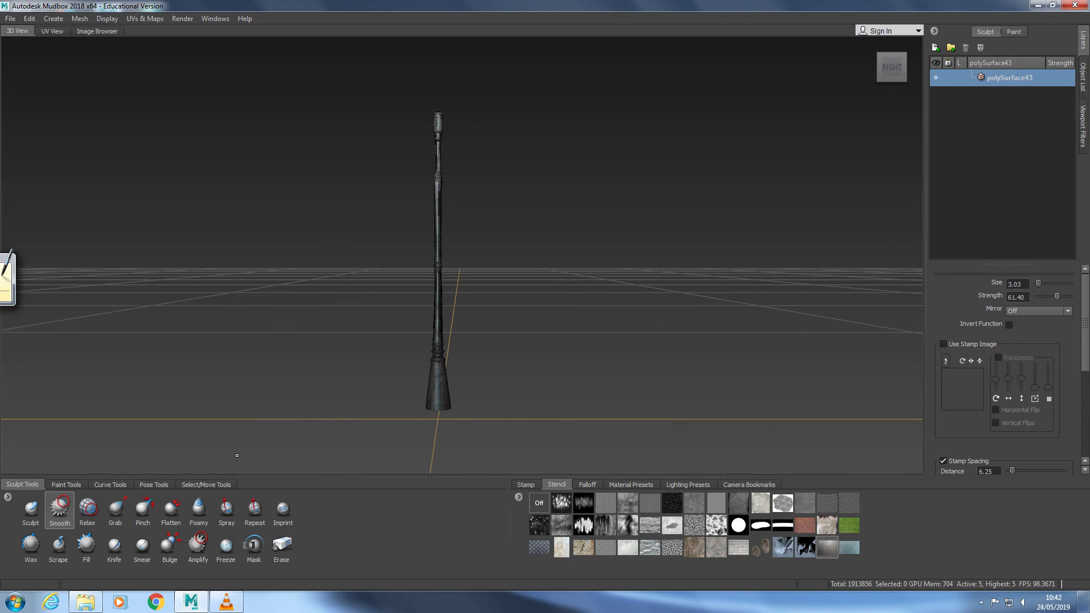
left_click(66, 484)
left_click(73, 507)
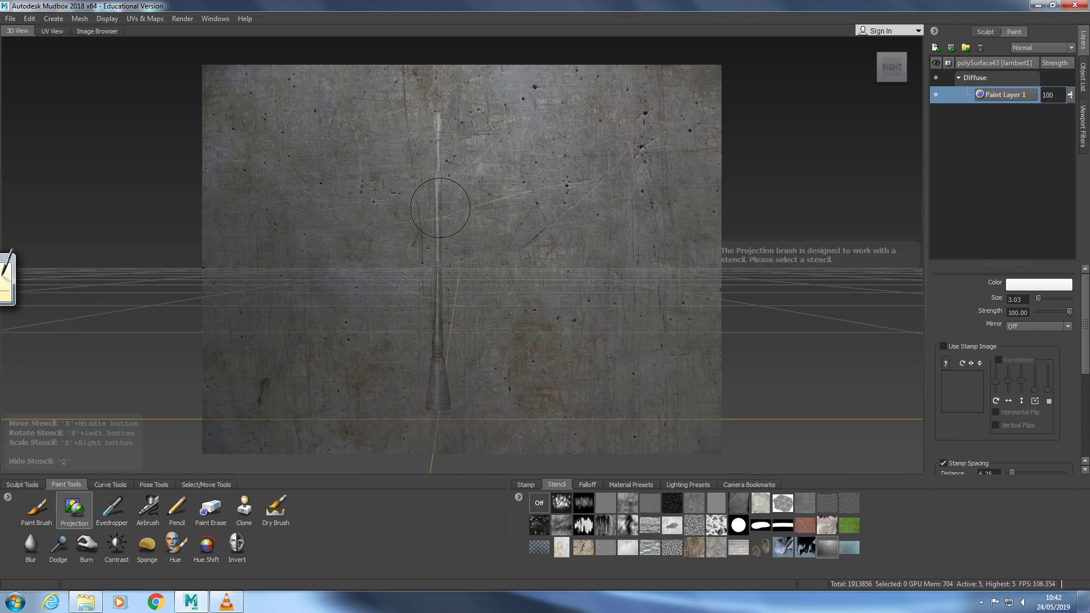
key("q")
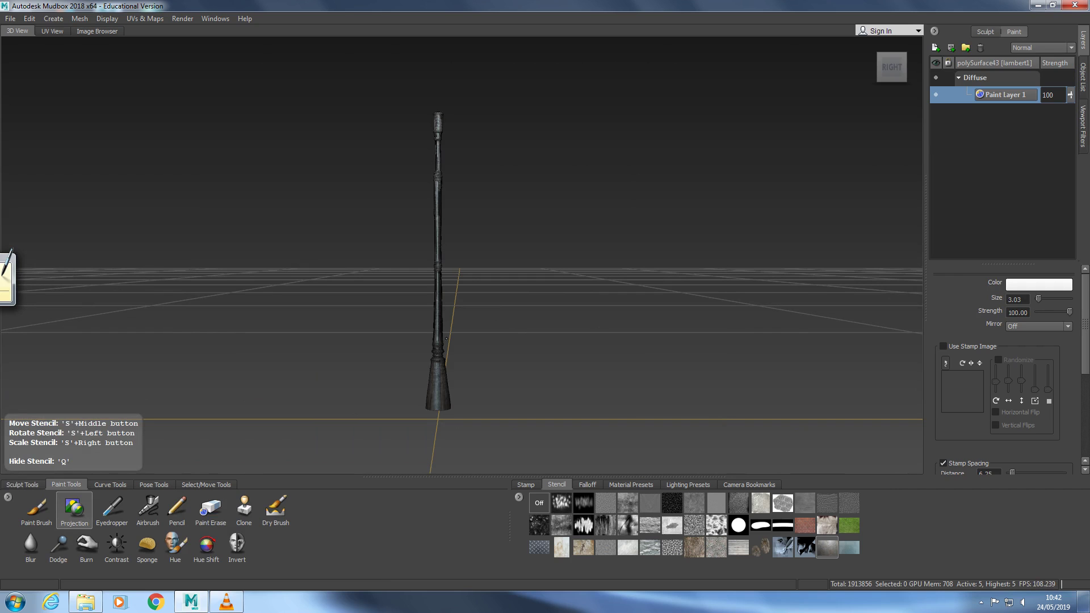
key("q")
Sculpt the stencil's surface relief along the post's right side with the Foamy brush, down to the base
left_click(22, 484)
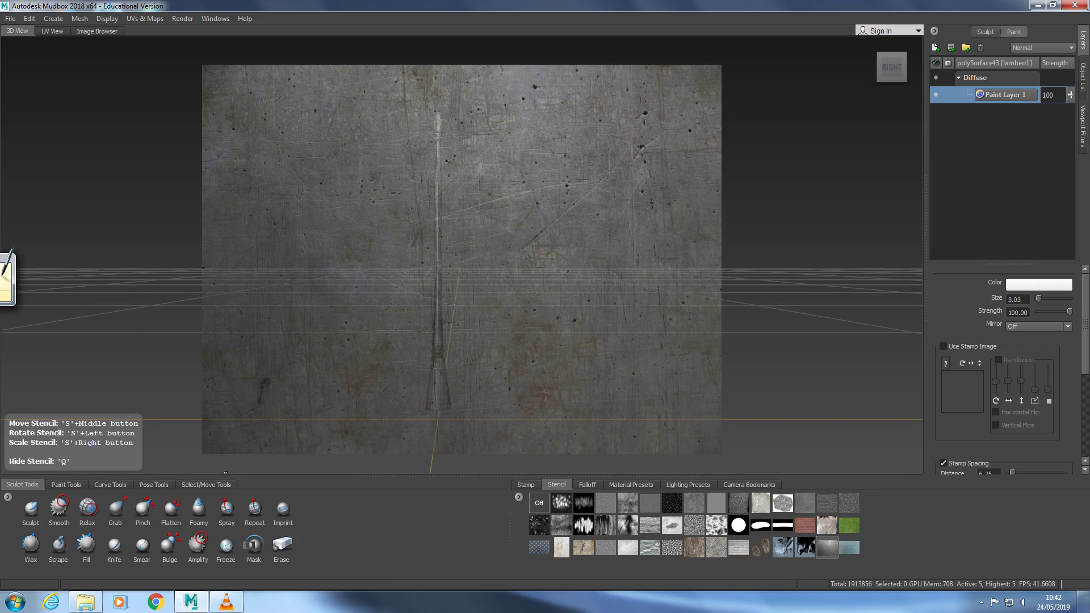
left_click(31, 508)
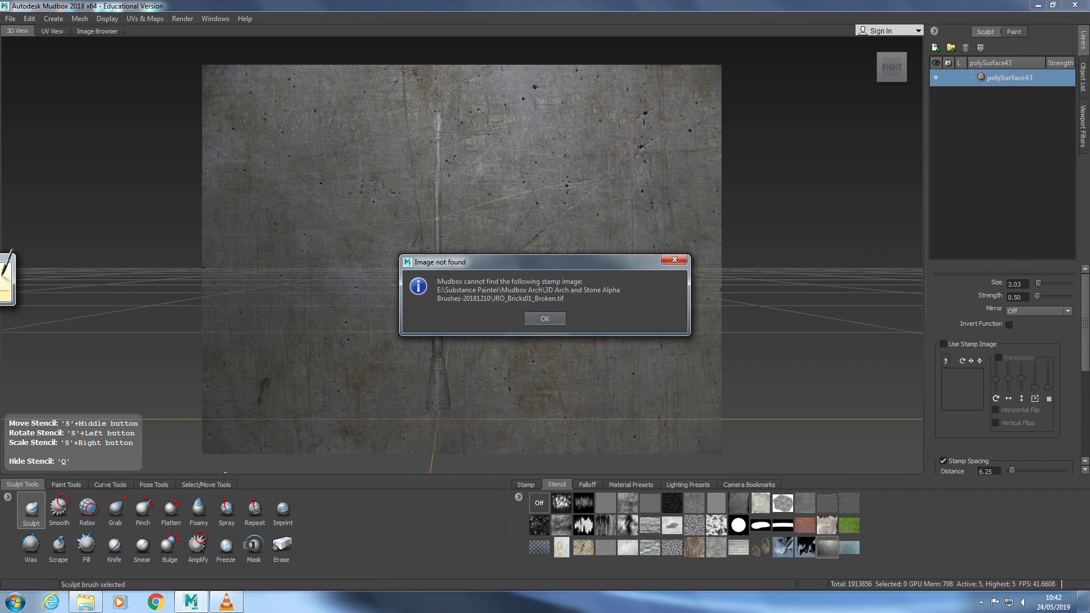
key("Return")
left_click(198, 509)
key("q")
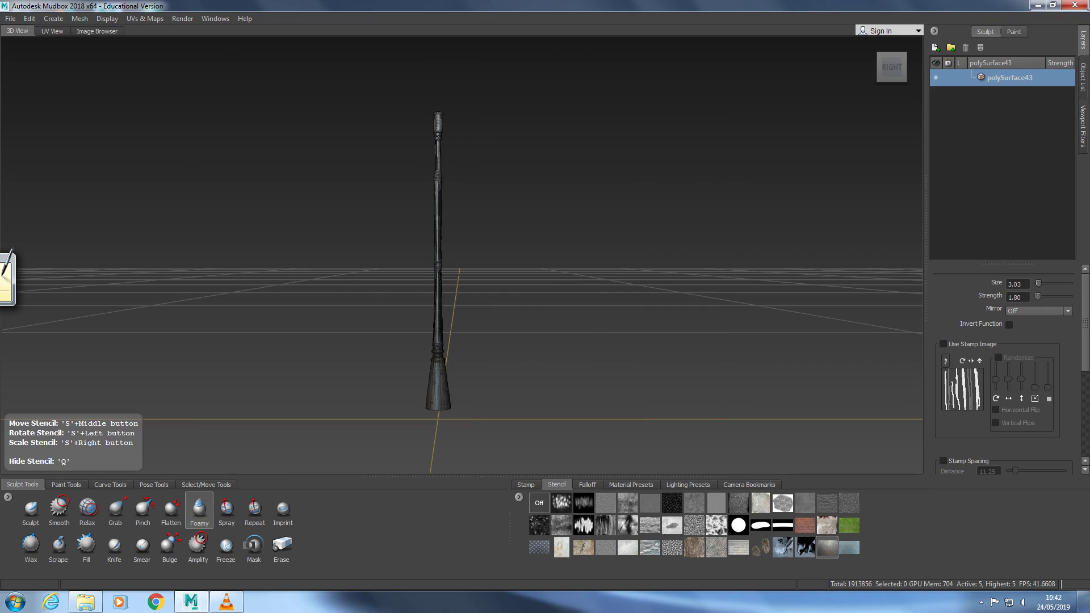
left_click_drag(435, 192, 437, 280)
left_click_drag(433, 400, 434, 403)
Soften the sculpted relief on the right side of the shaft and base with the Smooth brush
left_click(59, 507)
left_click_drag(445, 364, 443, 368)
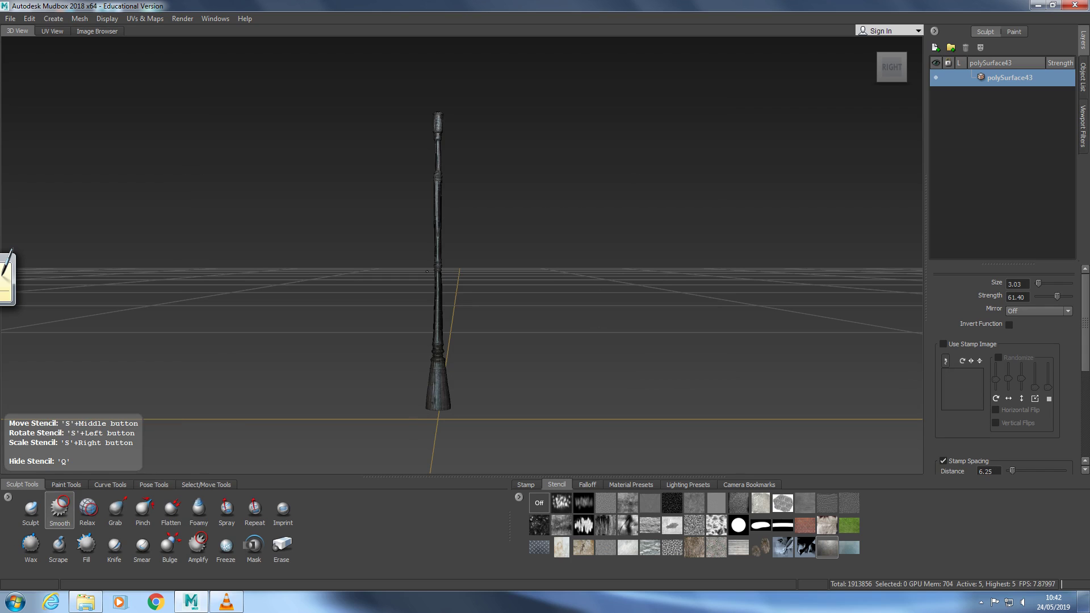
left_click_drag(427, 271, 429, 268)
Sculpt the stencil's surface relief into the post's left side with the Foamy brush, working in the left view
mouse_move(800, 153)
left_mouse_down("alt")
mouse_move(358, 141)
mouse_move(361, 246)
left_mouse_up("alt")
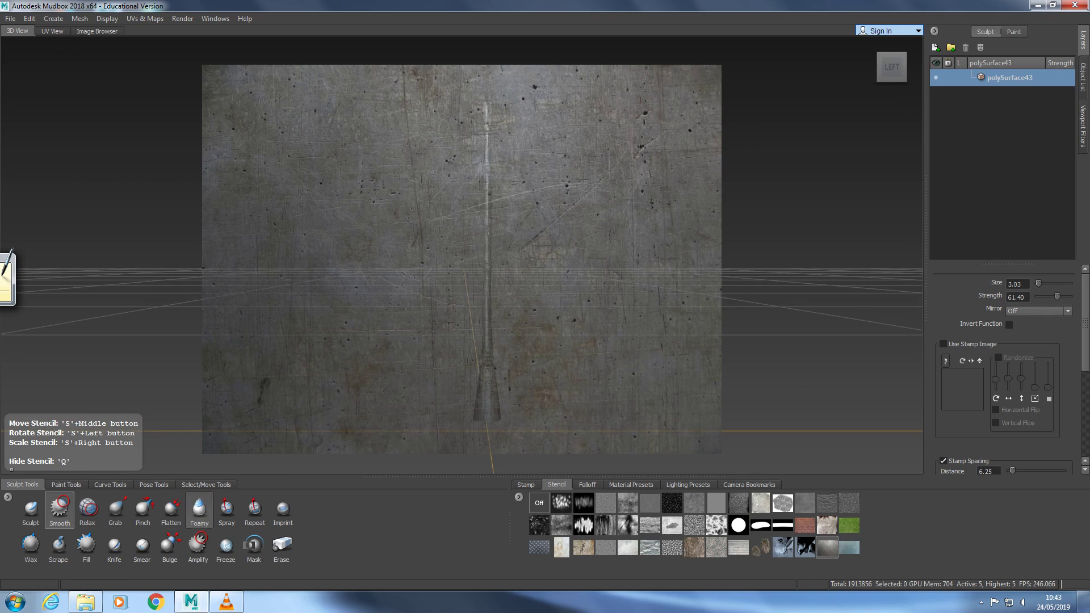
left_click(199, 509)
key("q")
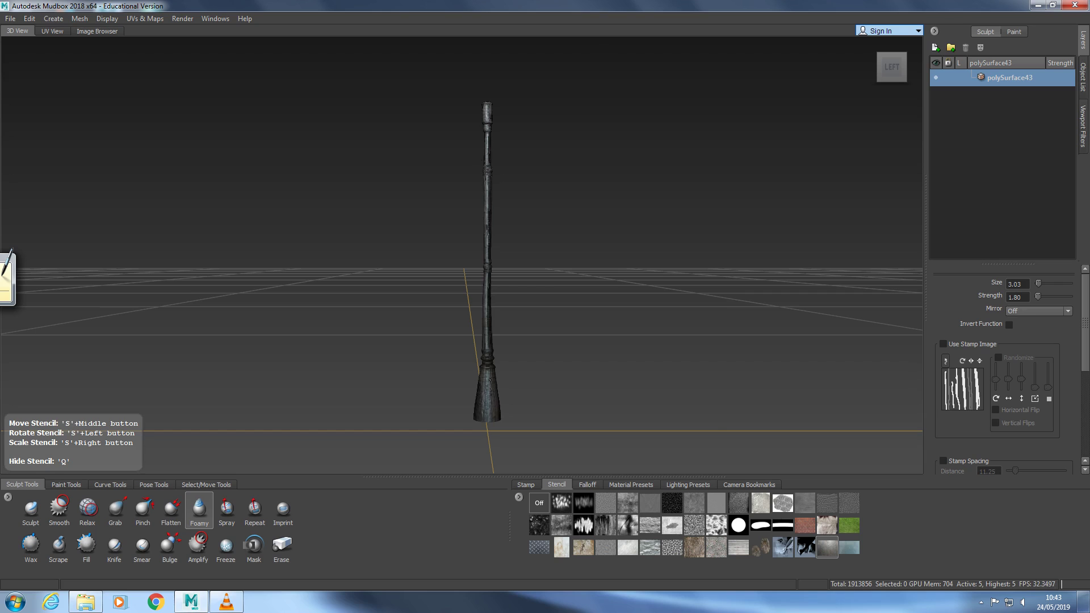
key("q")
Project the metal stencil onto the left side of the post with the Projection brush
left_click(66, 484)
left_click(74, 508)
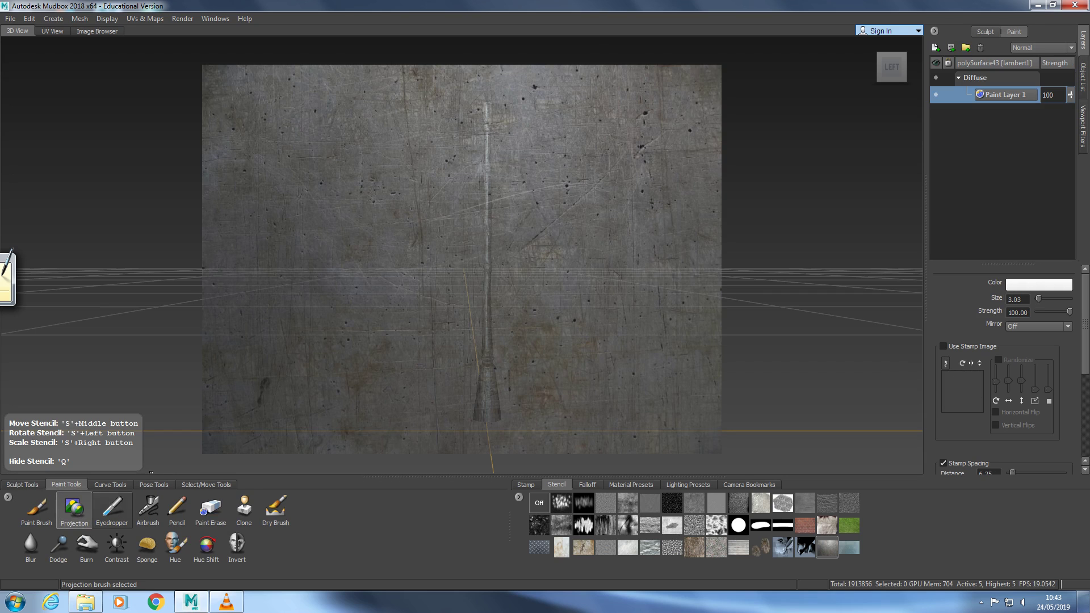
key("q")
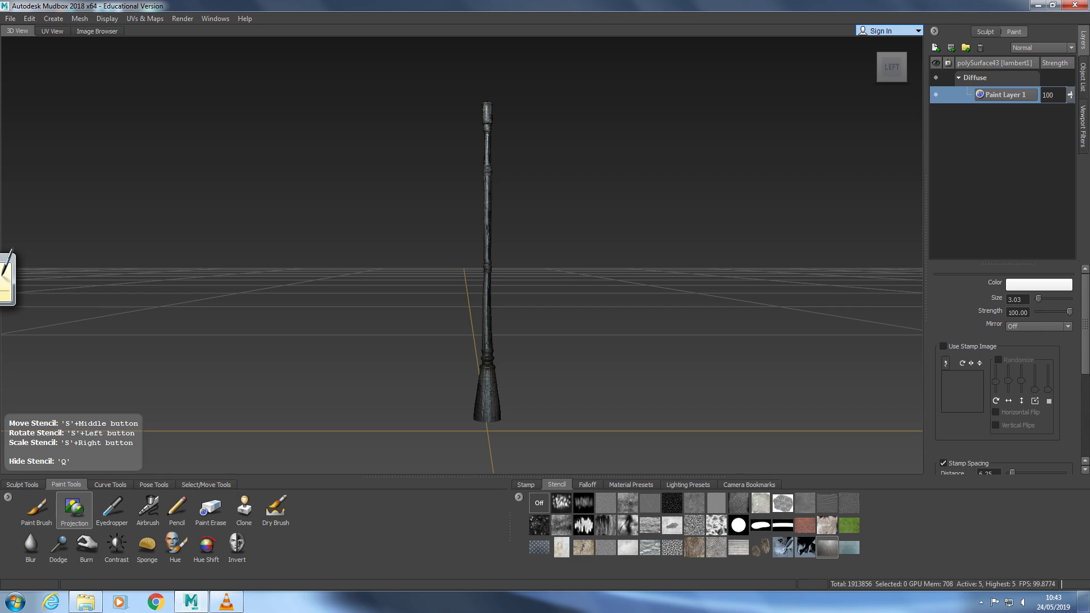
key("q")
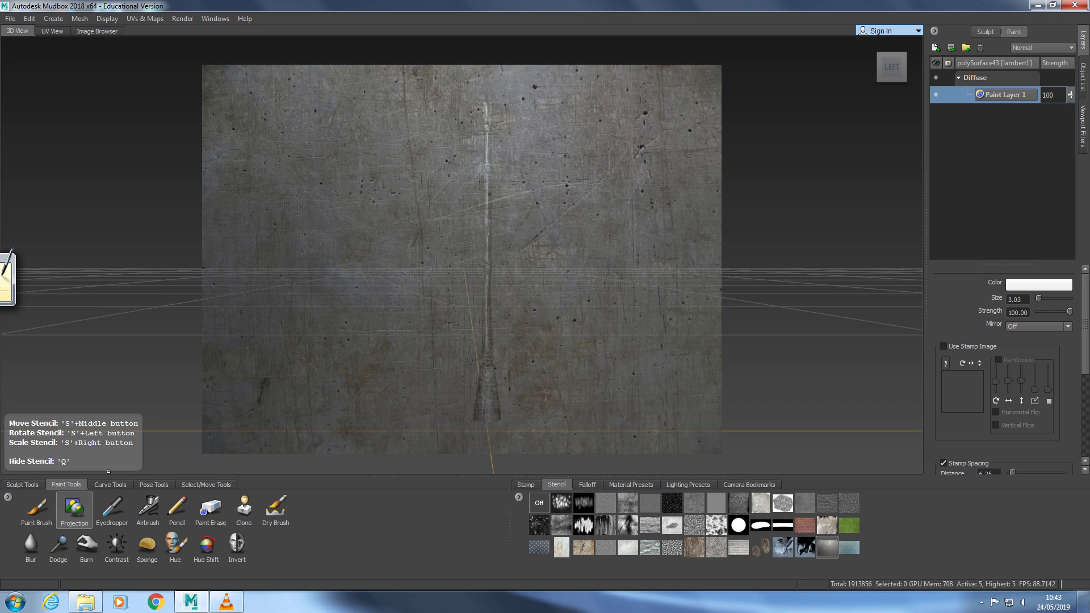
Soften the sculpted relief on the left side of the post with the Smooth brush
left_click(23, 484)
key("q")
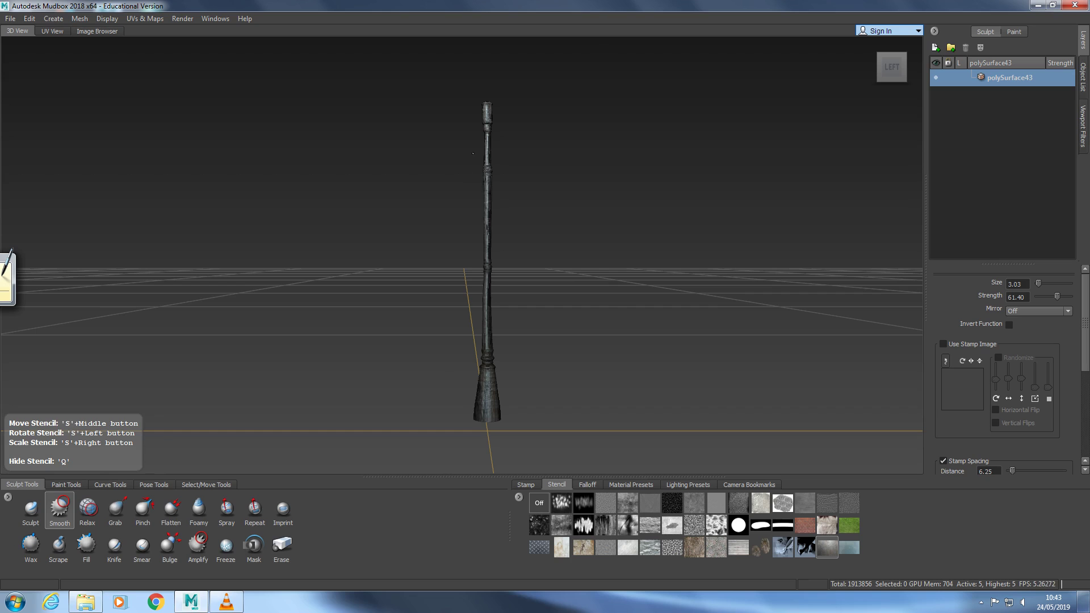
key("q")
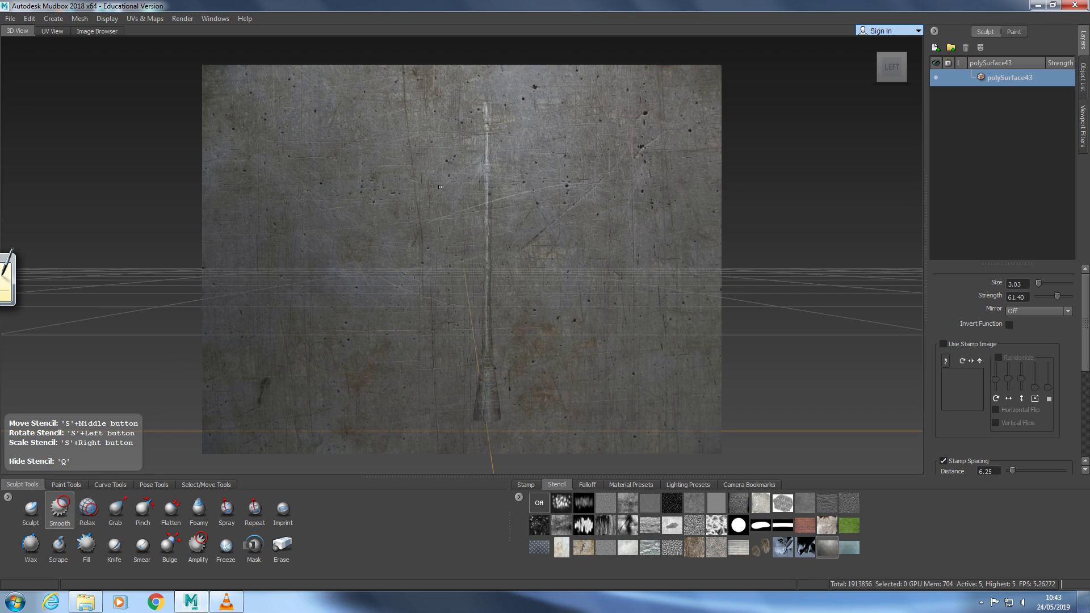
key("q")
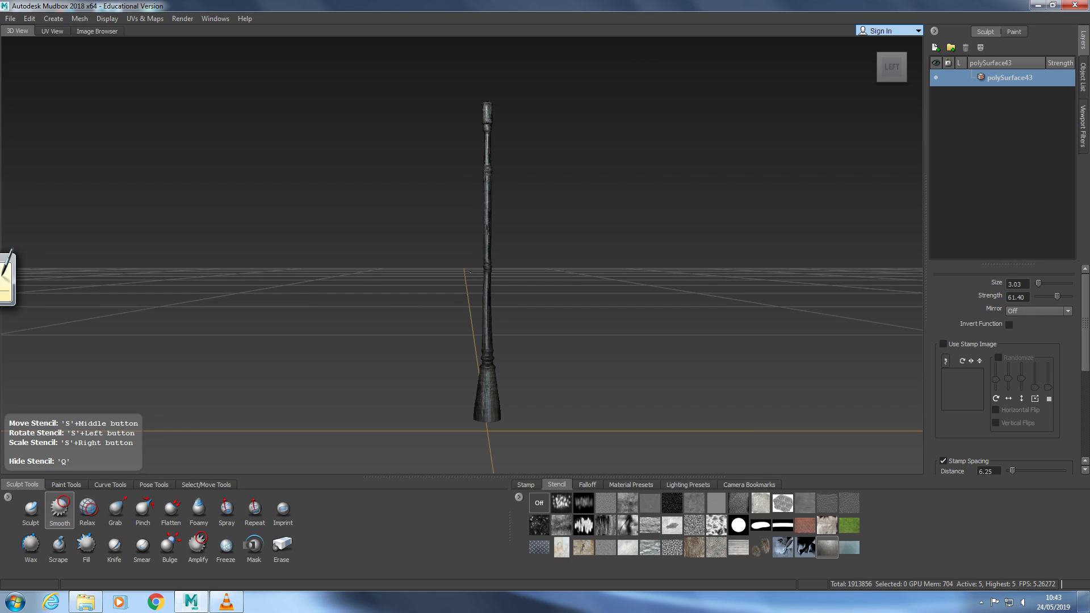
key("q")
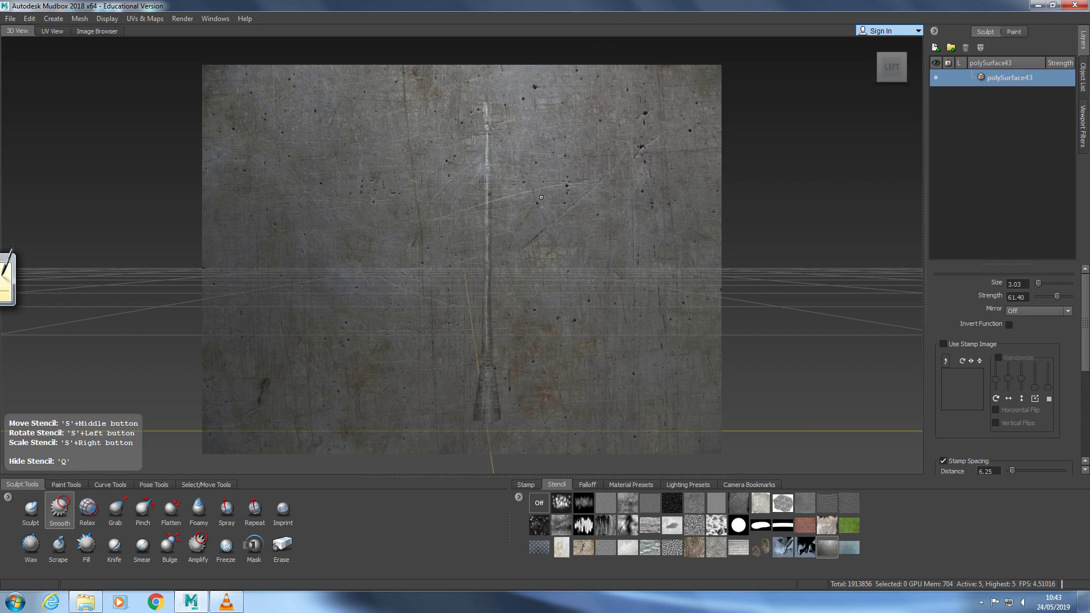
Project the metal stencil onto the front of the post's upper section with the Projection brush
key("q")
left_click_drag(722, 204, 789, 224, "alt")
right_click_drag(539, 193, 678, 292, "alt")
middle_click_drag(593, 245, 504, 335, "alt")
left_click_drag(503, 335, 533, 232, "alt")
middle_click_drag(534, 232, 530, 333, "alt")
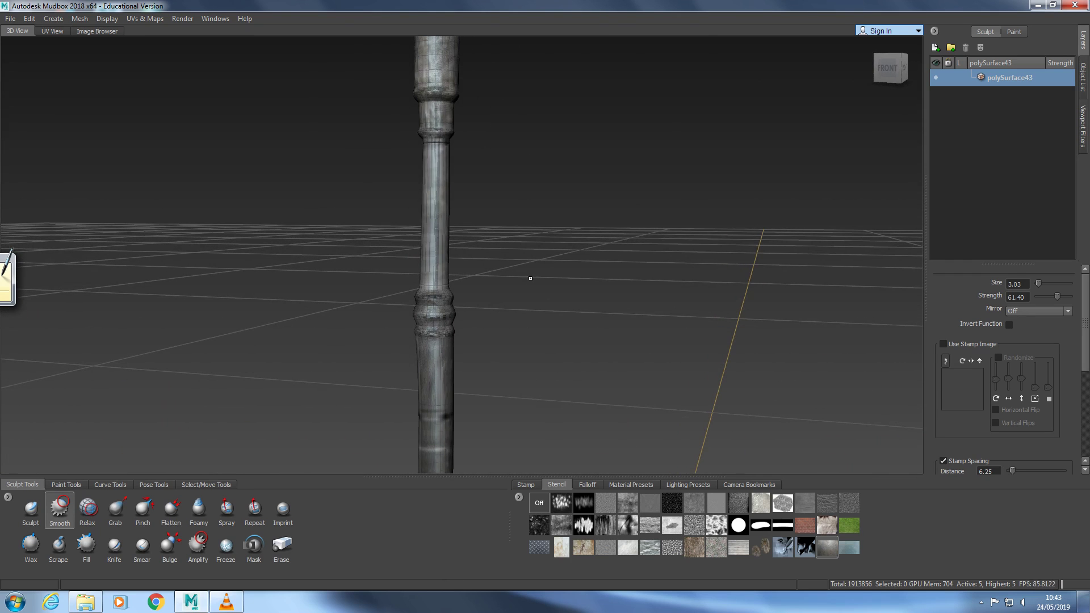
middle_click_drag(525, 240, 523, 287, "alt")
left_click_drag(523, 288, 511, 282, "alt")
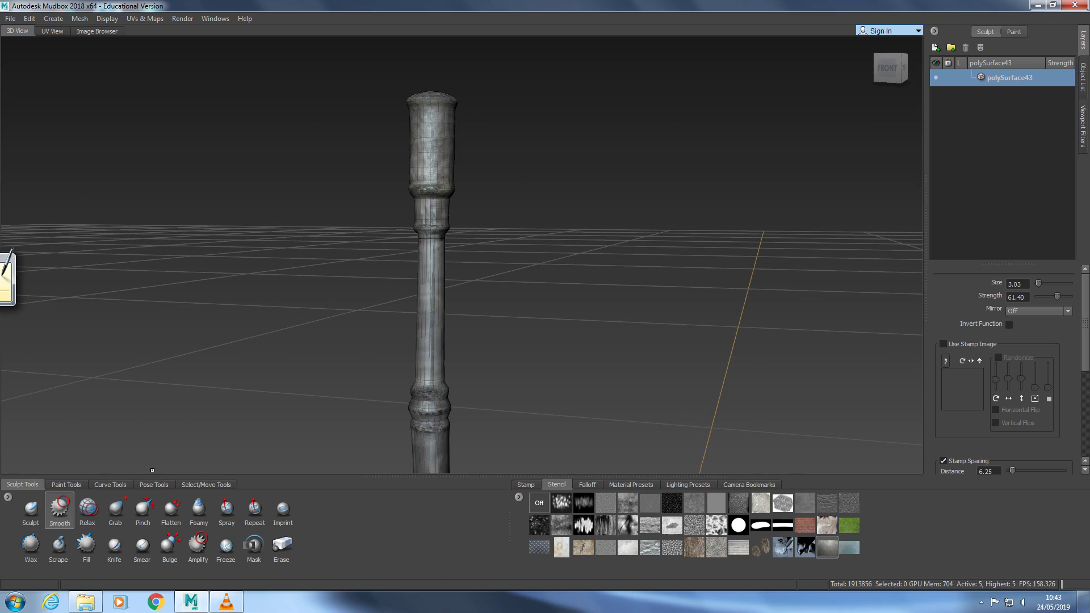
key("q")
left_click(65, 484)
left_click(74, 507)
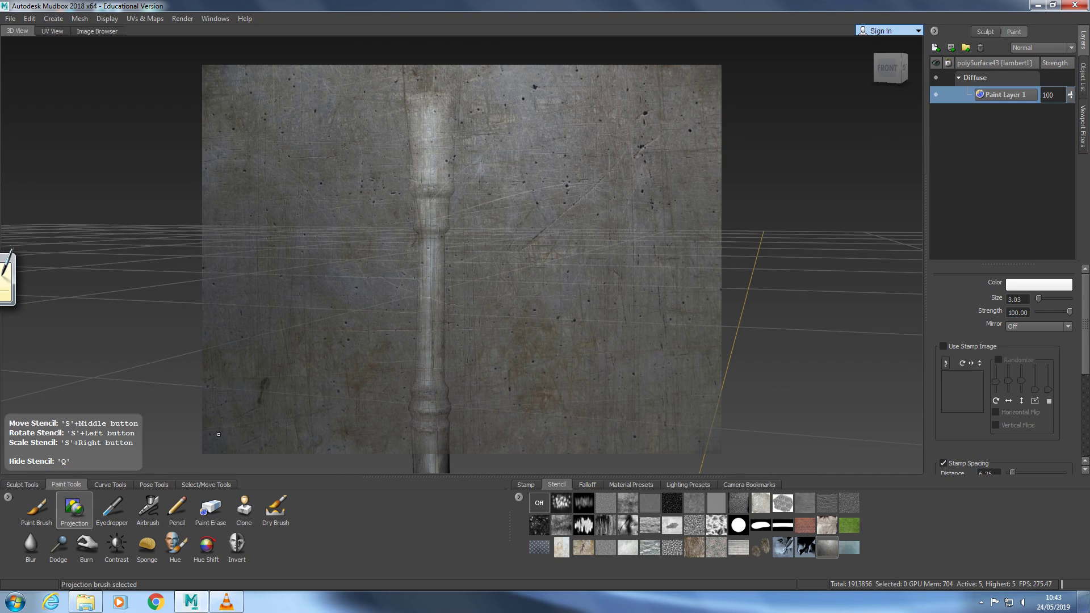
key("q")
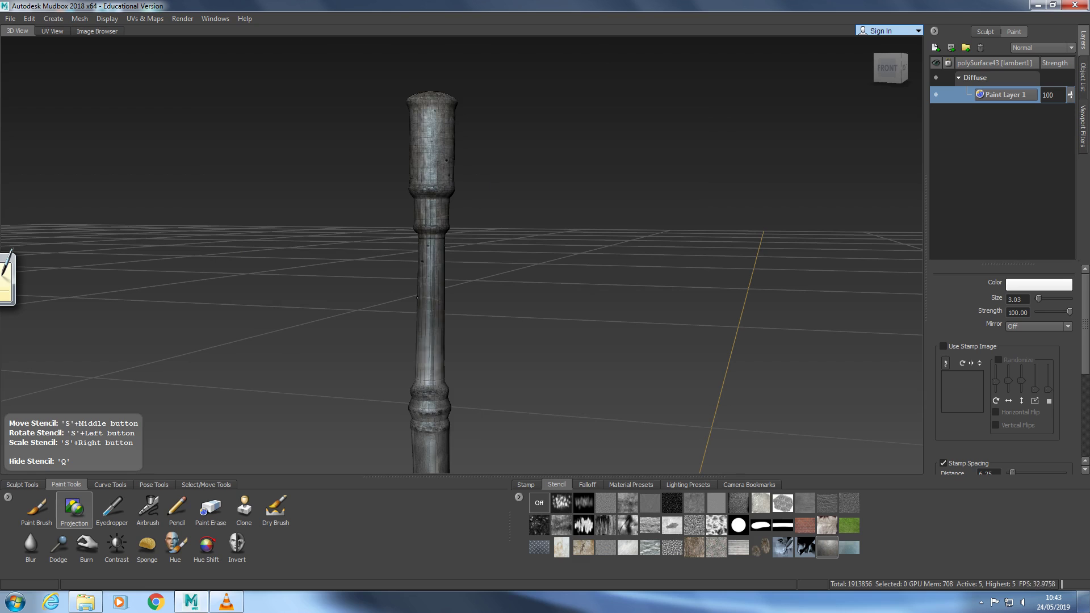
Sculpt the stencil's surface relief into the front of the post's upper section with the Foamy brush
key("q")
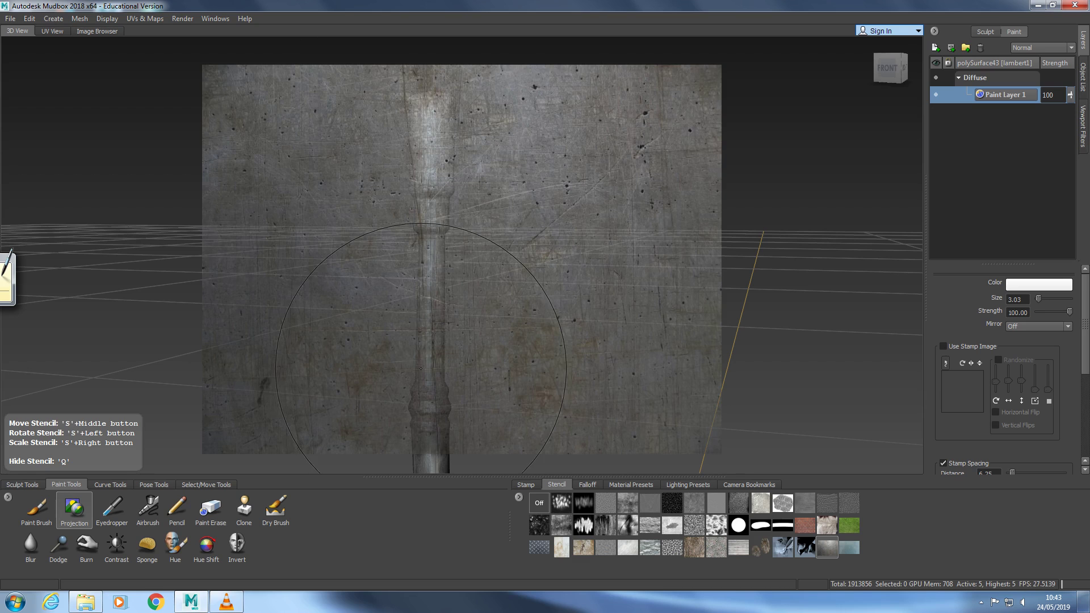
left_click(22, 484)
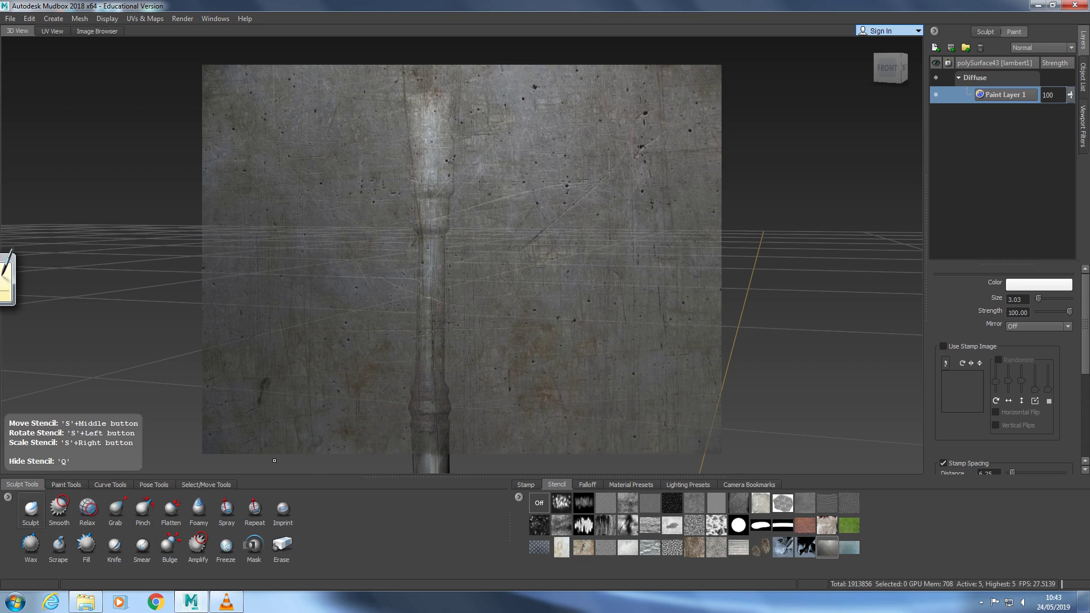
left_click(31, 510)
left_click(545, 318)
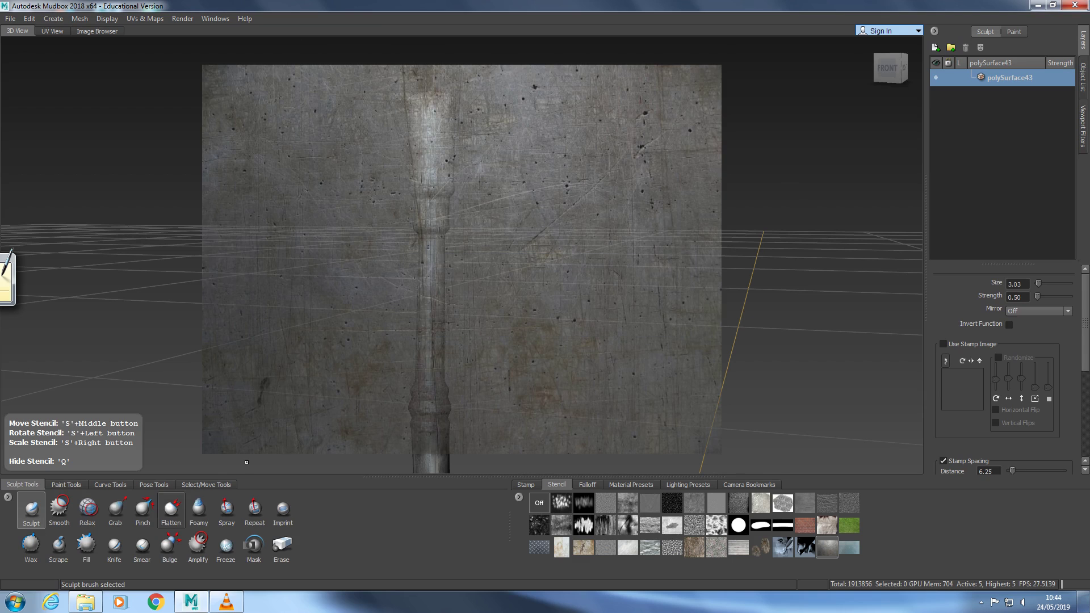
left_click(198, 509)
key("q")
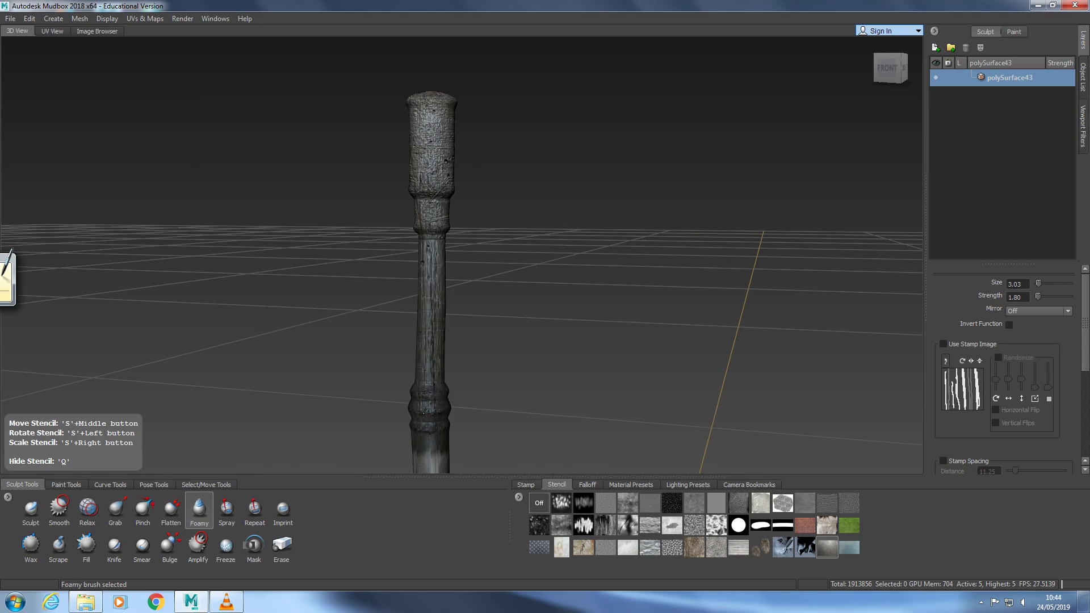
Soften the sculpted relief on the post's upper front with the Smooth brush, reducing its size to 1.45
key("q")
left_click(60, 507)
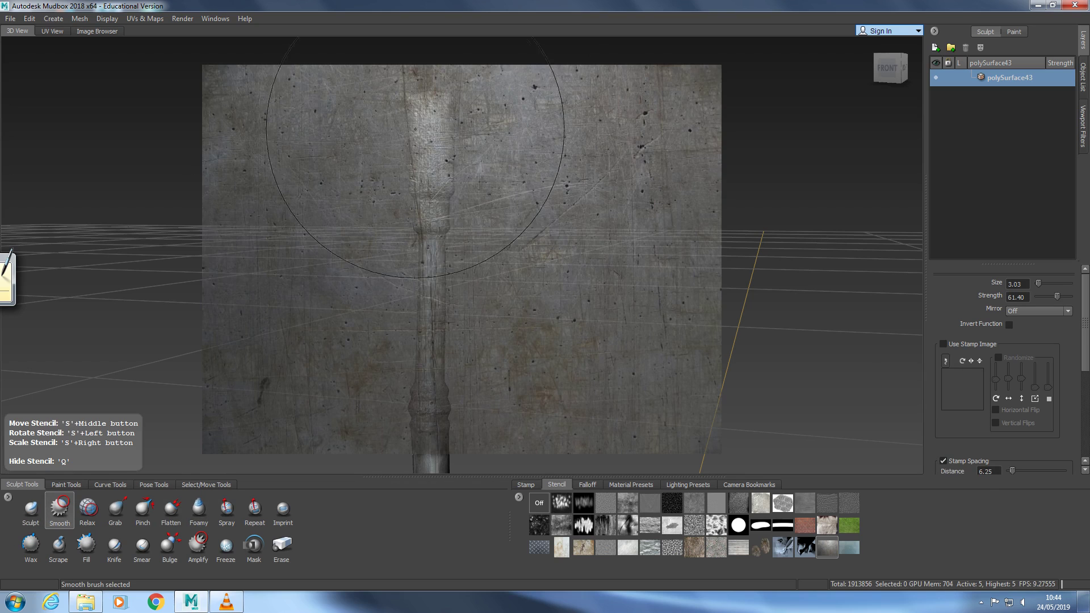
key("q")
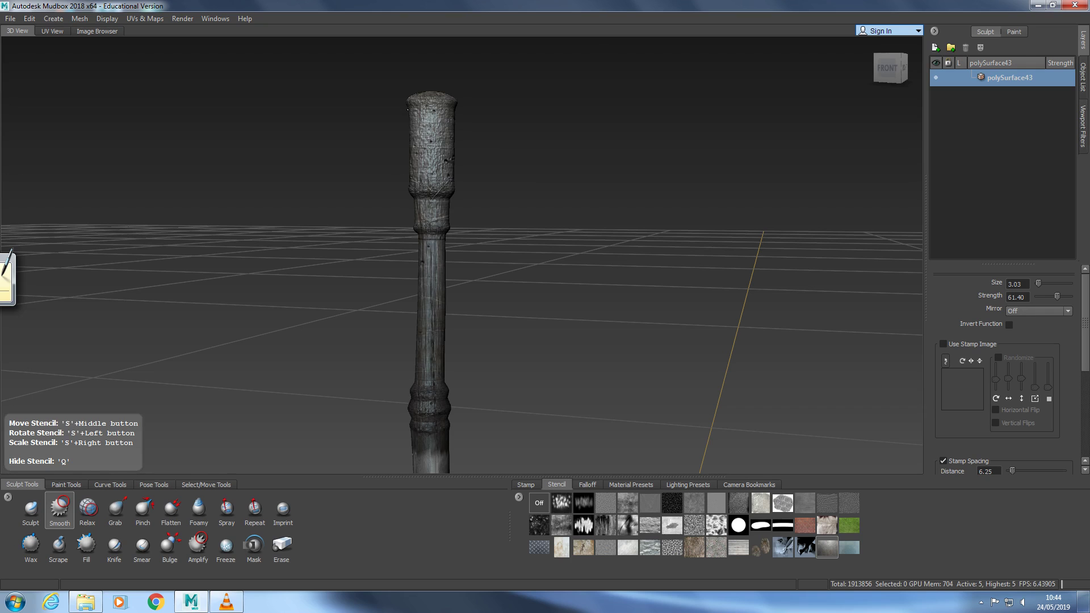
key("q")
key("bracketleft")
key("bracketleft")
key("bracketleft")
key("bracketleft")
key("bracketleft")
key("bracketleft")
key("bracketleft")
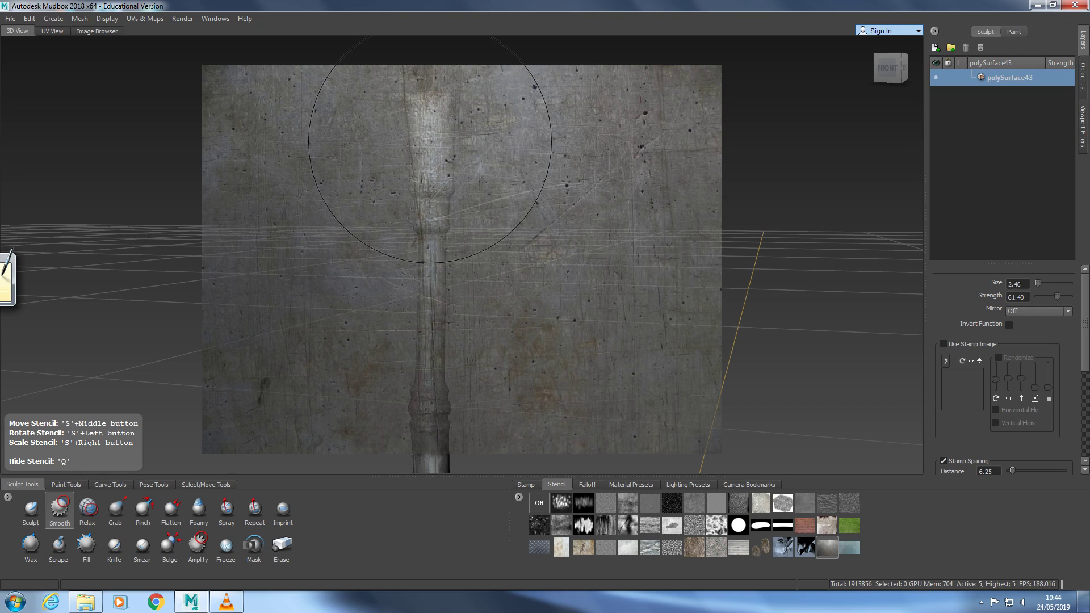
key("q")
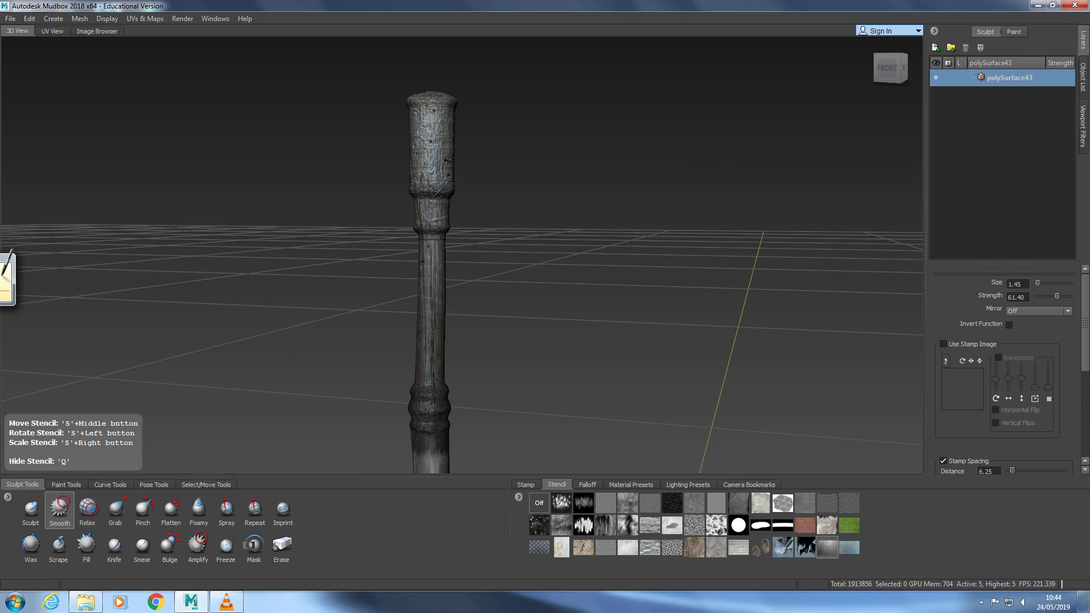
left_click_drag(435, 193, 416, 184)
Reduce the Smooth brush size to 0.69, smooth the remaining roughness on the post's head, and dismiss the file-writing error
key("bracketleft")
key("bracketleft")
key("bracketleft")
key("bracketleft")
key("bracketleft")
key("bracketleft")
key("bracketleft")
left_click_drag(430, 145, 436, 155)
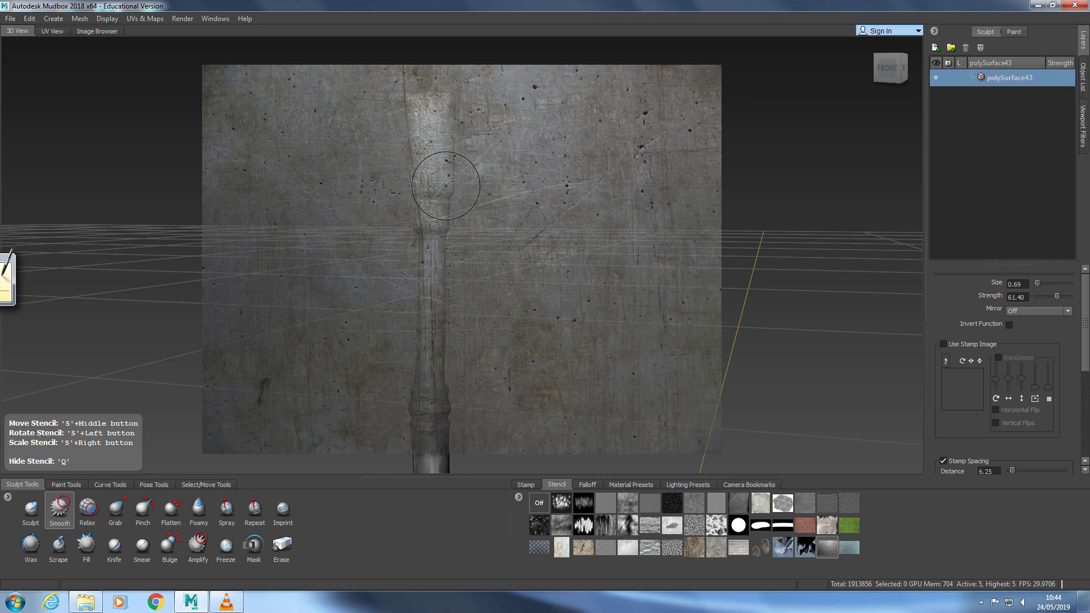
key("q")
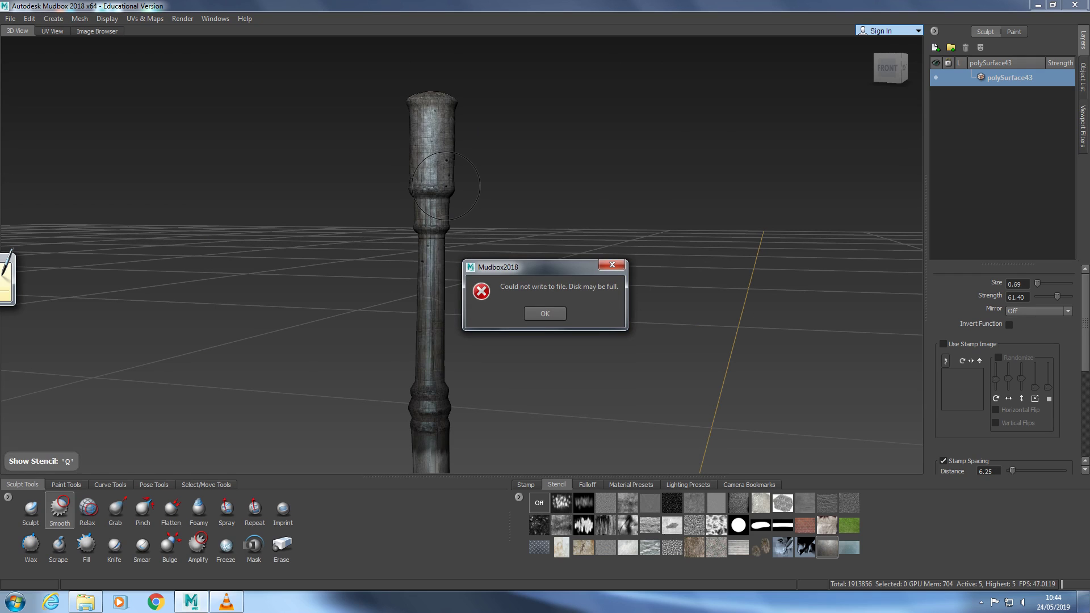
left_click(545, 313)
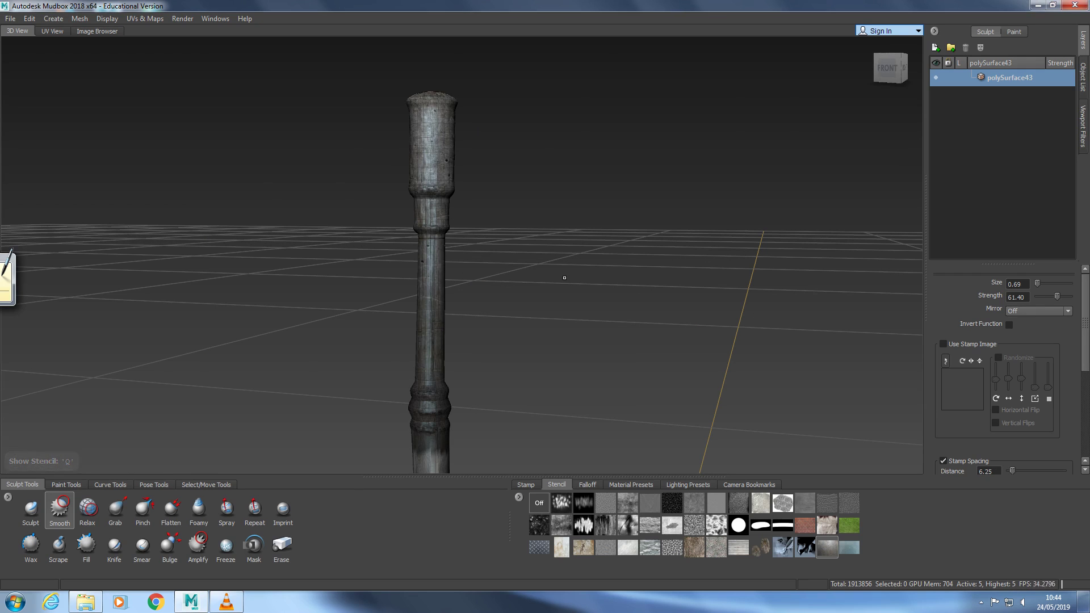
Project the metal stencil onto the right-back and back-left sides of the upper post with the Projection brush
key("q")
left_click_drag(588, 274, 297, 270, "alt")
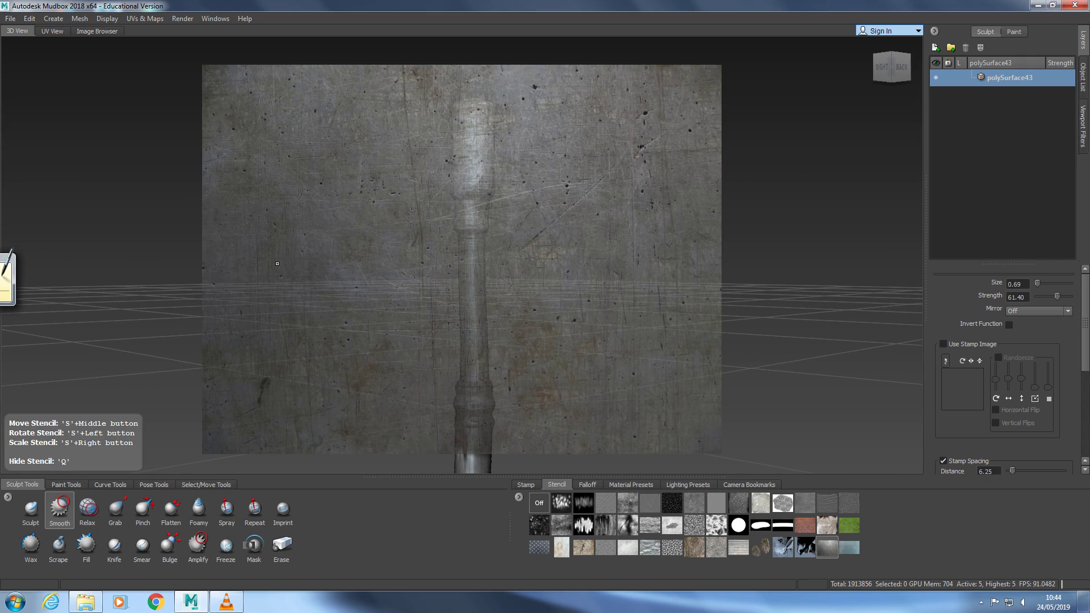
left_click(66, 485)
left_click(73, 508)
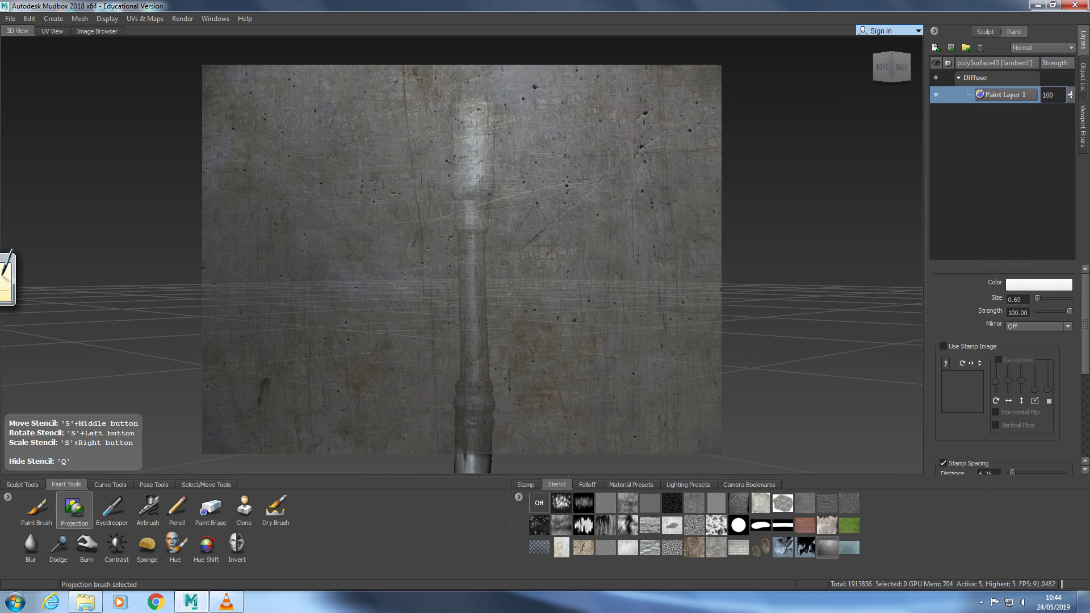
key("q")
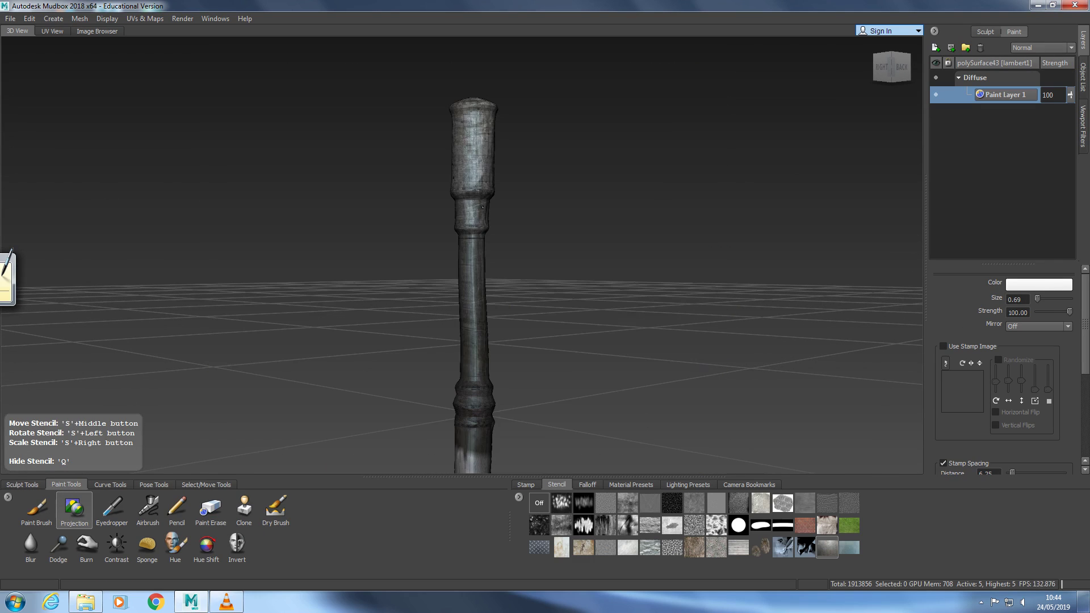
key("q")
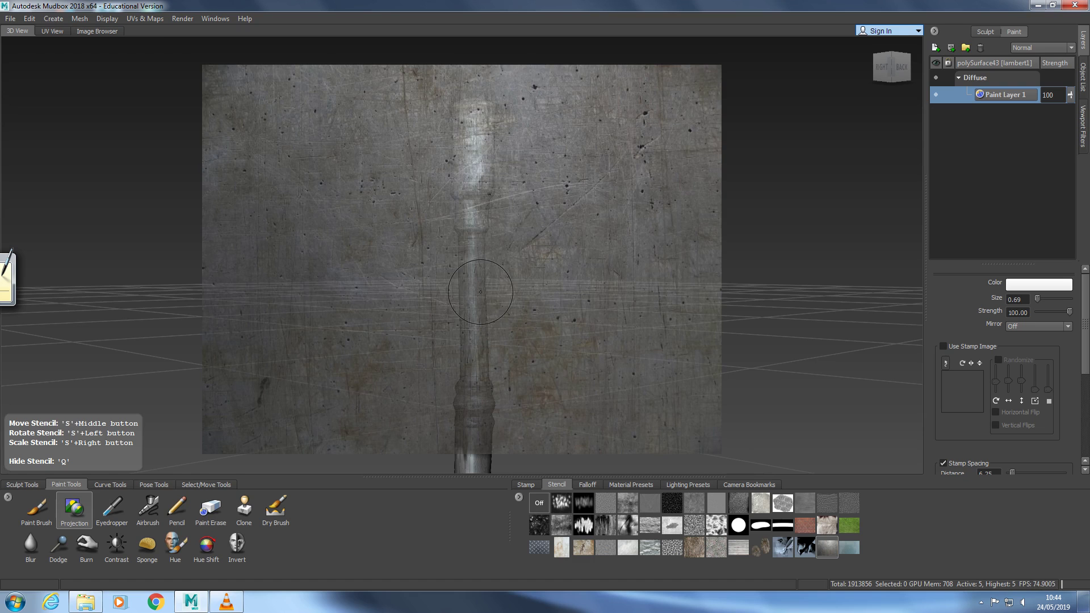
left_click_drag(478, 313, 359, 265, "alt")
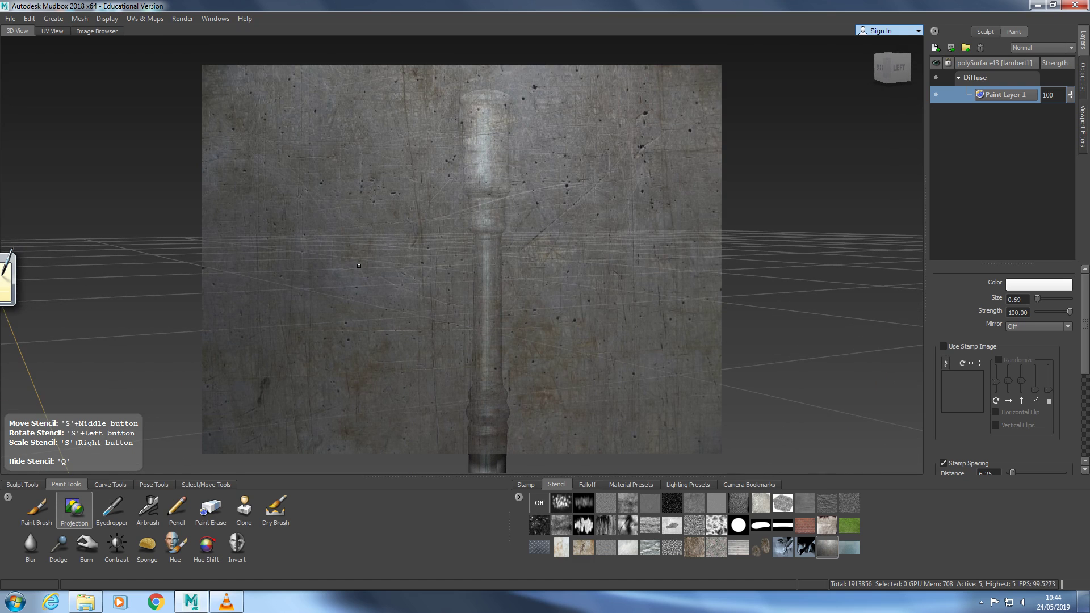
key("q")
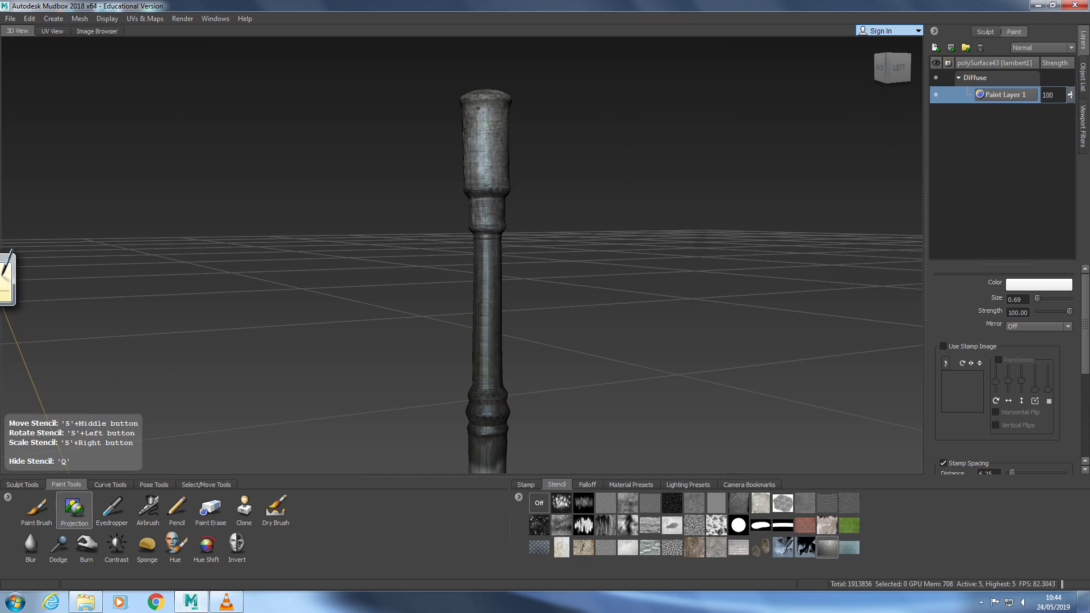
Project the metal stencil onto the left side of the post's upper section
key("q")
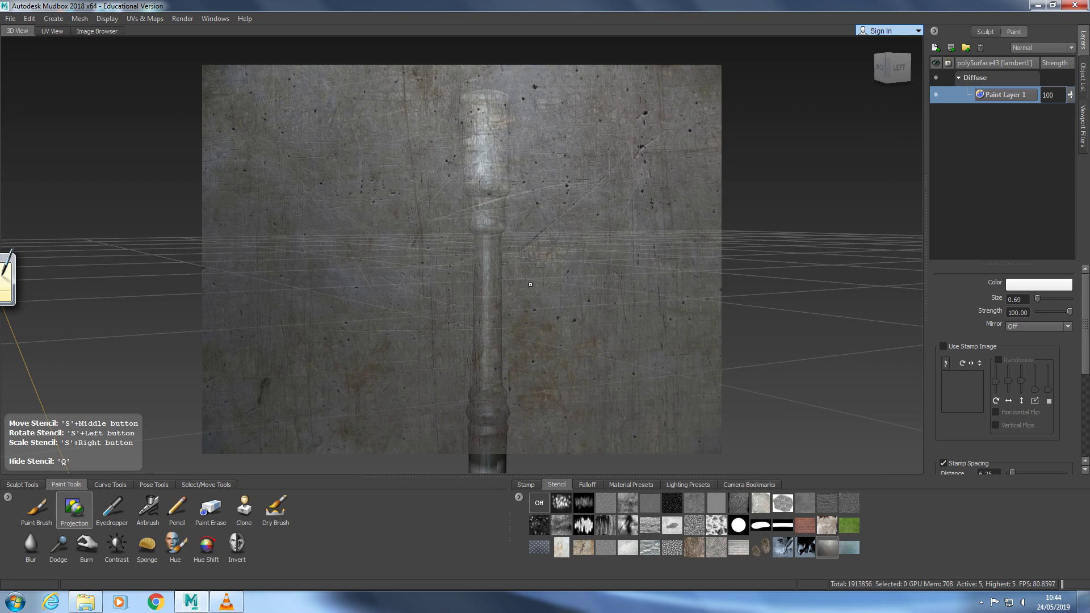
left_click_drag(610, 240, 547, 282, "alt")
key("q")
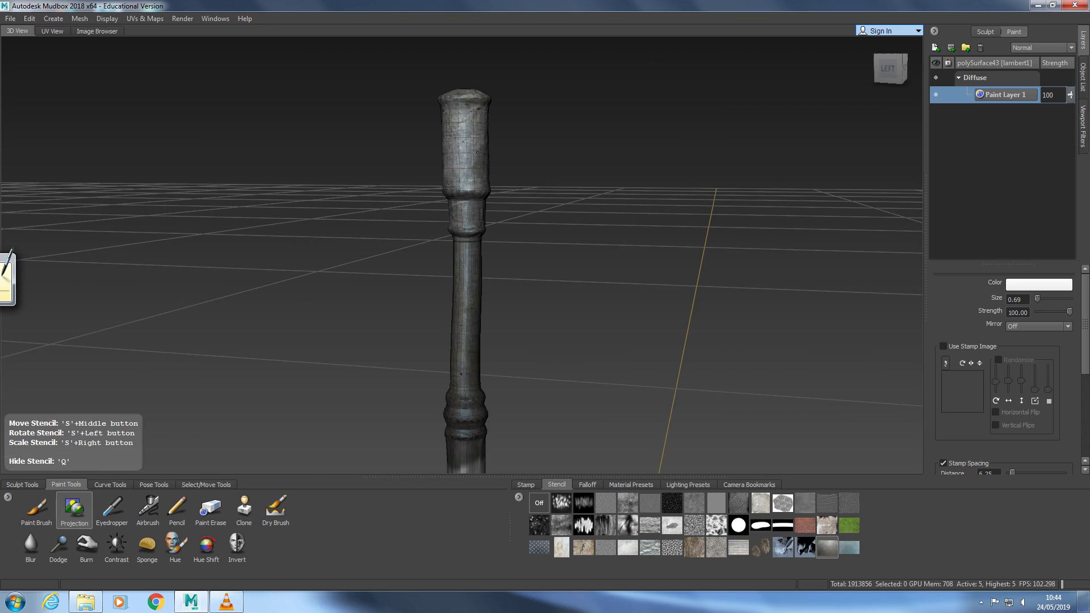
left_click_drag(474, 354, 466, 365)
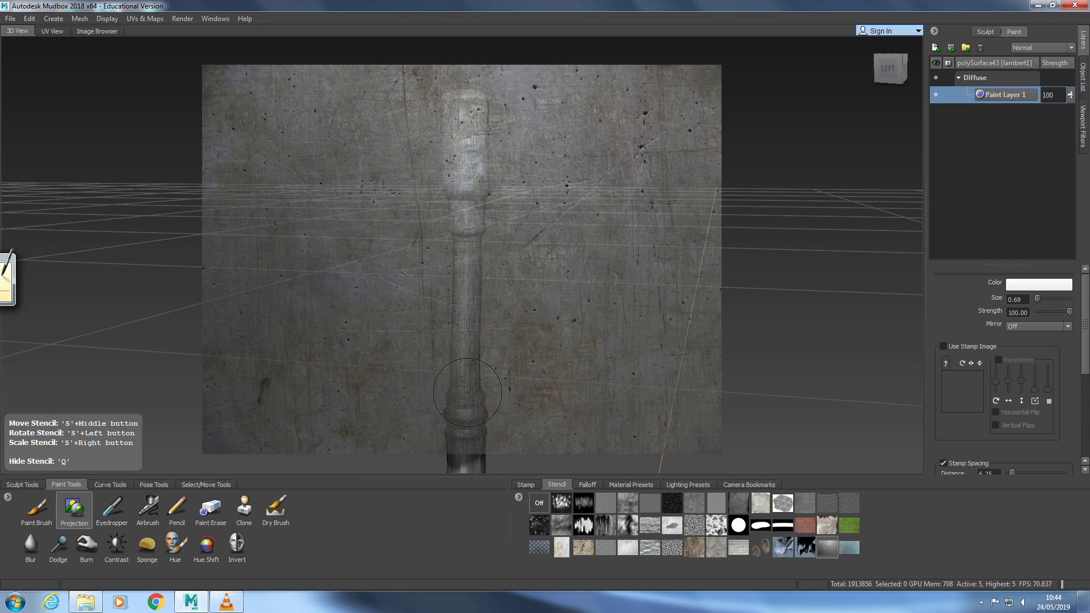
Project the metal stencil onto the left side of the post's middle section, including the upper ring
mouse_move(500, 406)
middle_mouse_down("alt")
mouse_move(560, 190)
mouse_move(548, 244)
middle_mouse_up("alt")
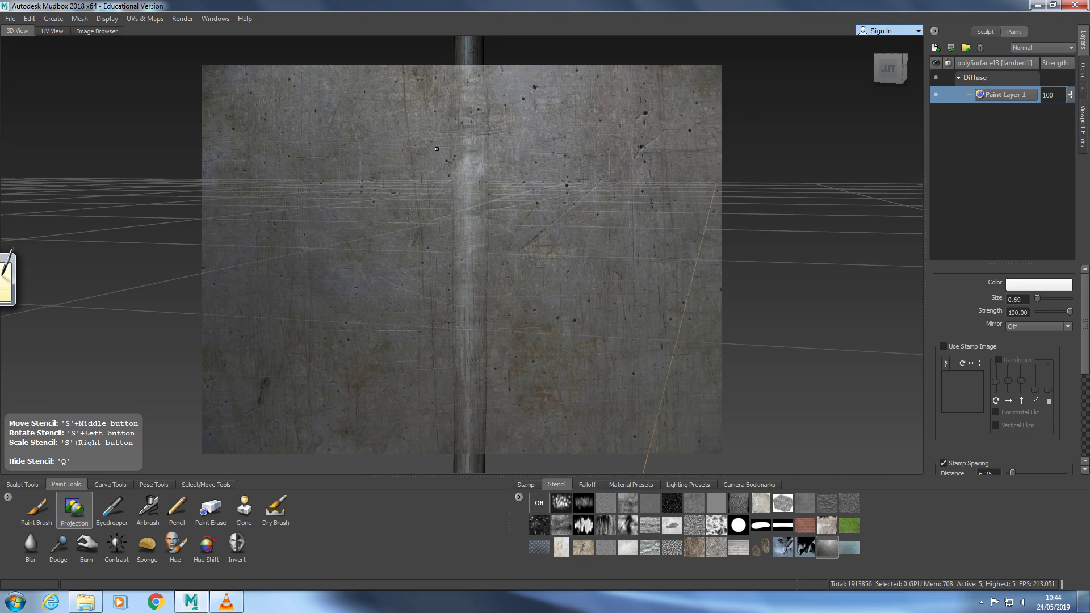
key("q")
mouse_move(465, 270)
left_mouse_down()
mouse_move(459, 108)
mouse_move(480, 113)
mouse_move(465, 94)
mouse_move(475, 99)
left_mouse_up()
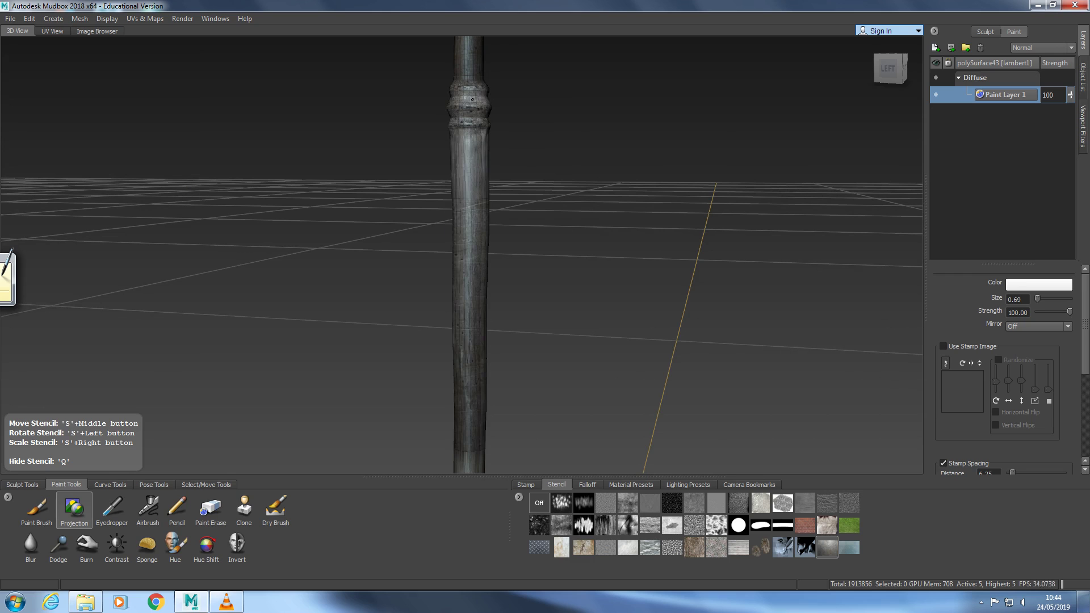
Project the metal stencil onto the front and right sides of the post's middle section
key("q")
left_click_drag(686, 211, 485, 200, "alt")
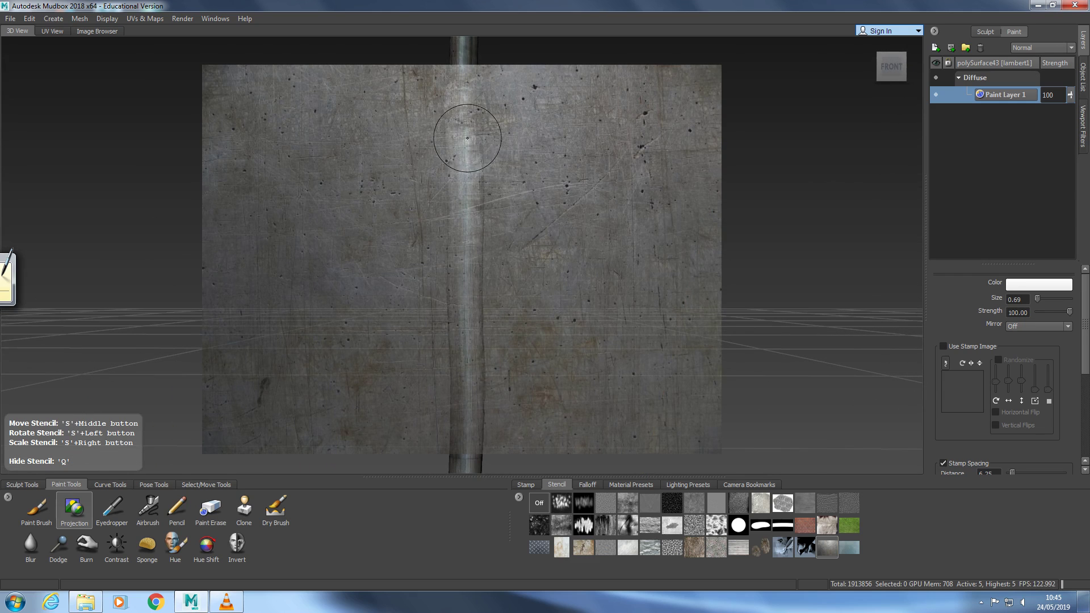
key("q")
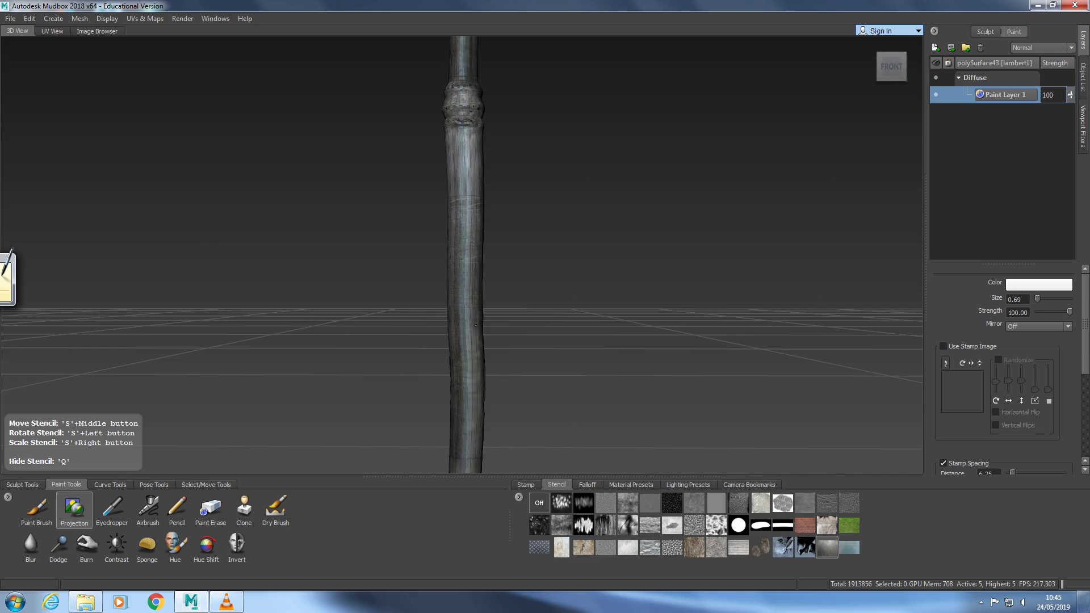
key("q")
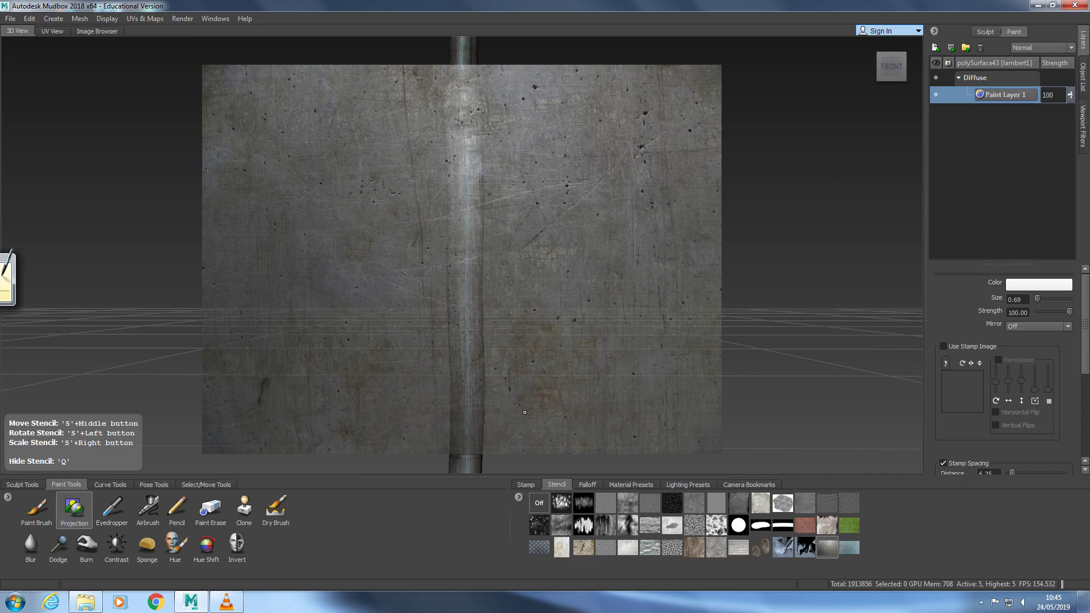
left_click_drag(601, 415, 415, 402, "alt")
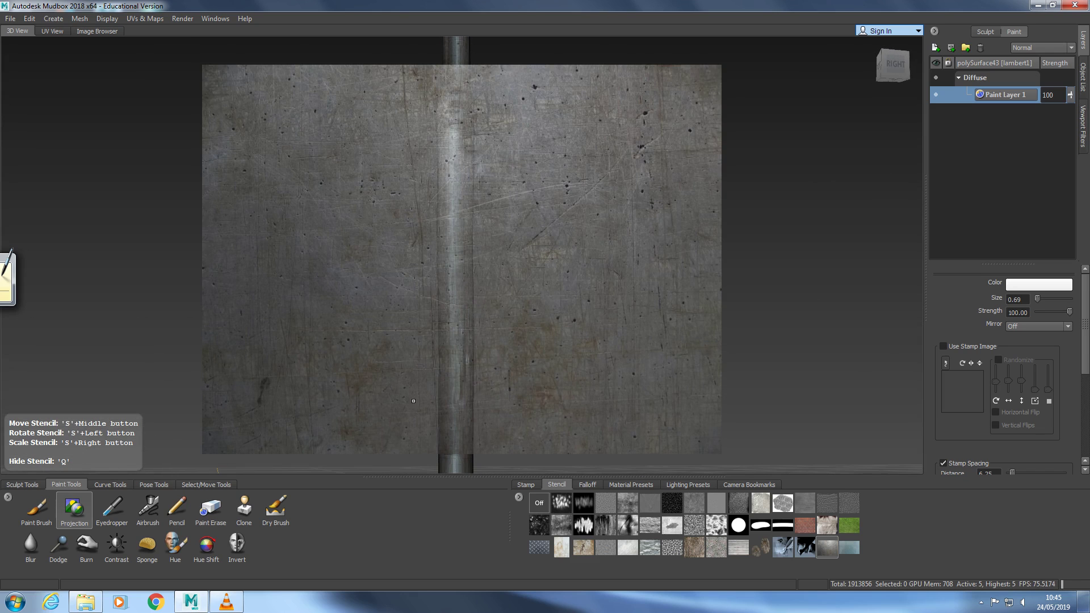
key("q")
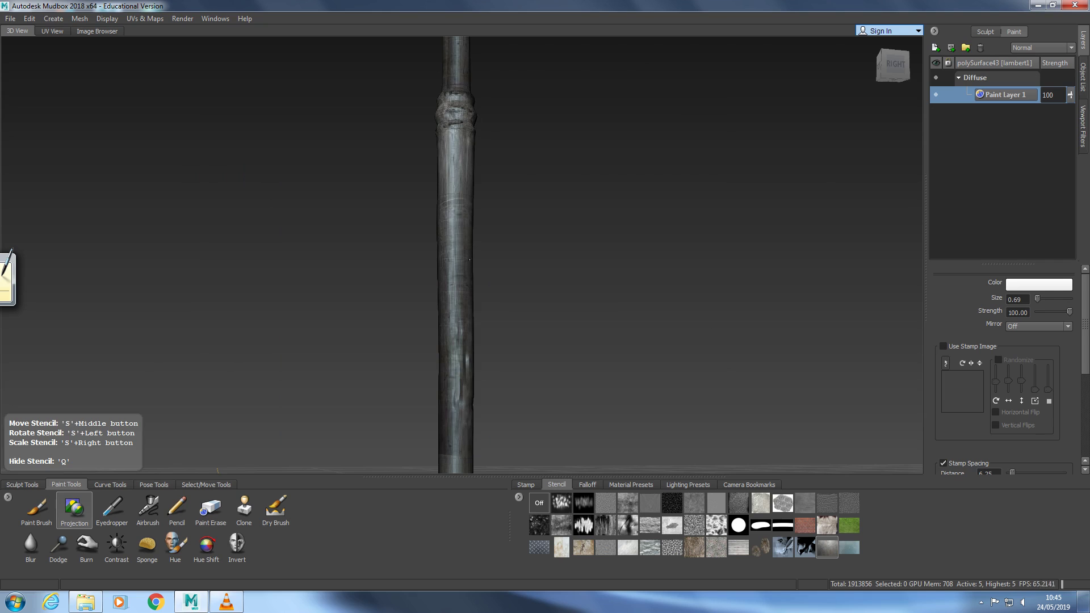
Project the metal stencil onto the right-back corner and back of the post's middle section
key("q")
left_click_drag(431, 338, 326, 331, "alt")
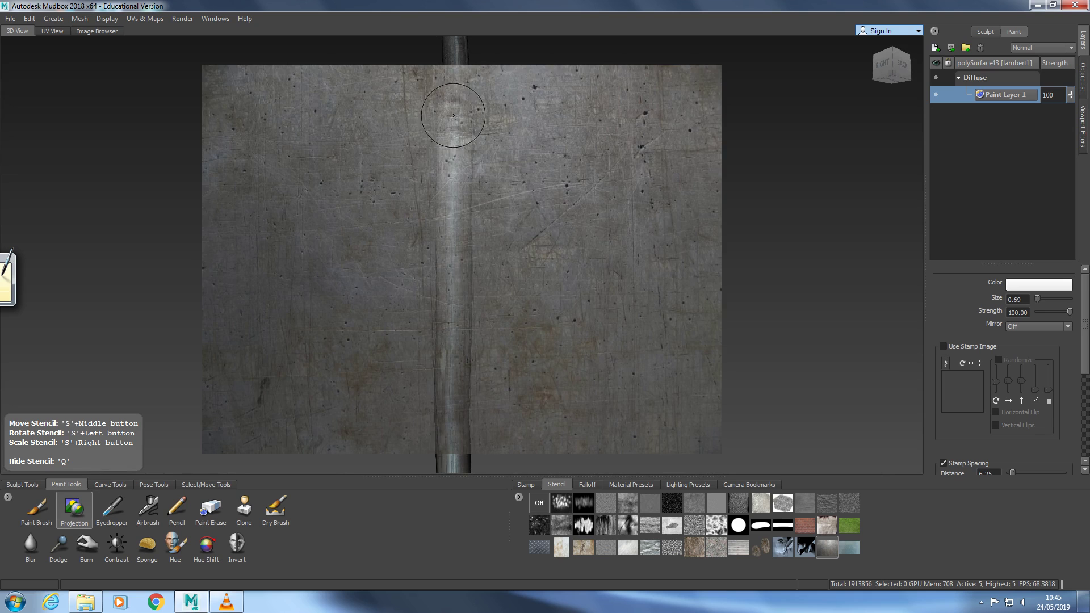
key("q")
key("q")
left_click_drag(454, 404, 441, 384, "alt")
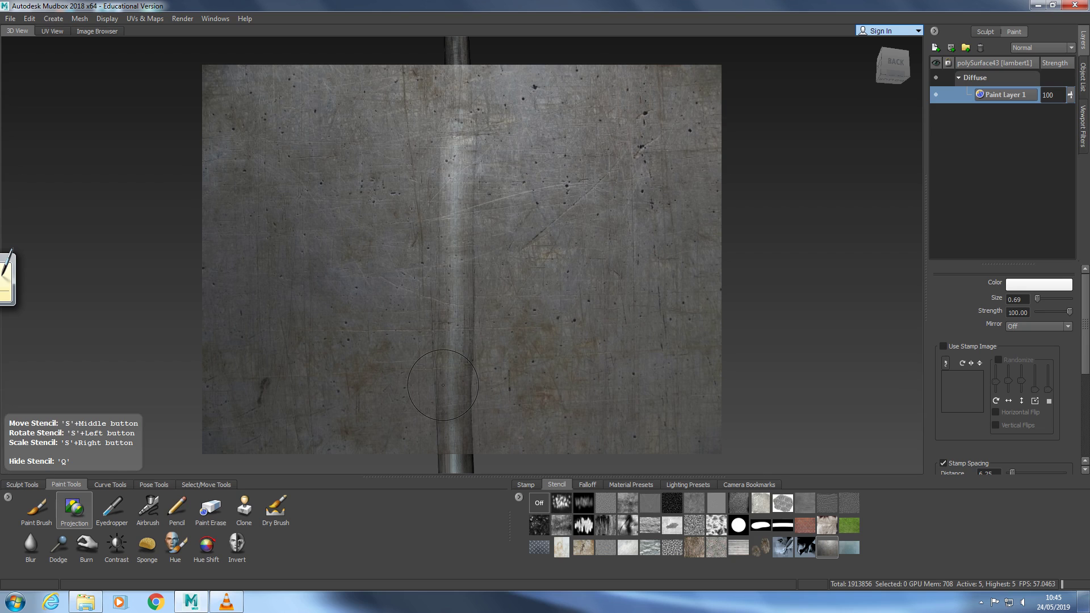
key("q")
scroll(523, 104, "down", 5)
left_click_drag(562, 229, 241, 253, "alt")
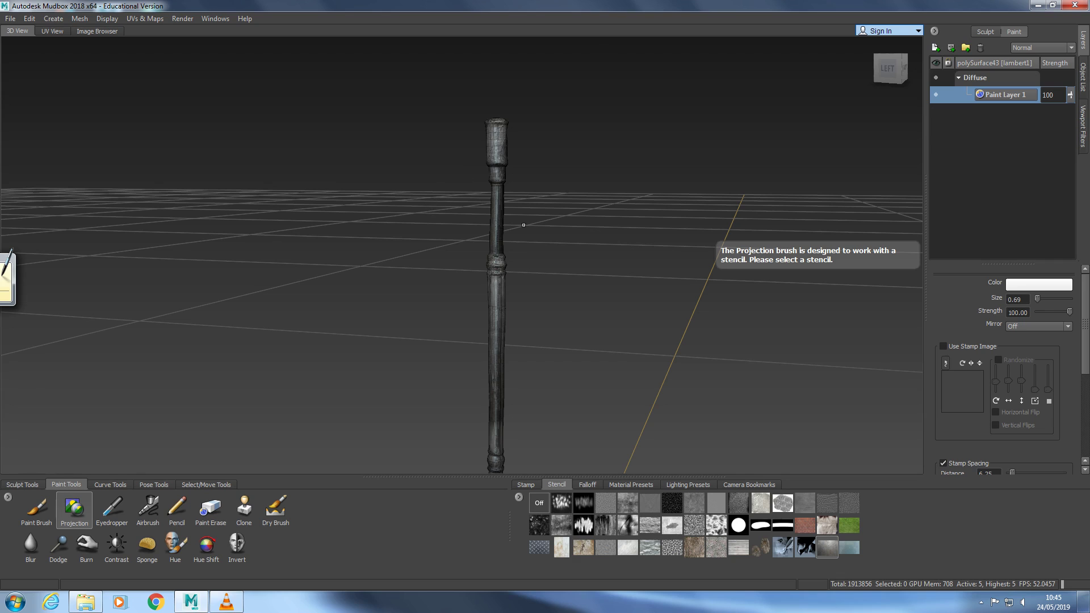
right_click_drag(585, 308, 613, 302, "alt")
middle_click_drag(615, 303, 606, 182, "alt")
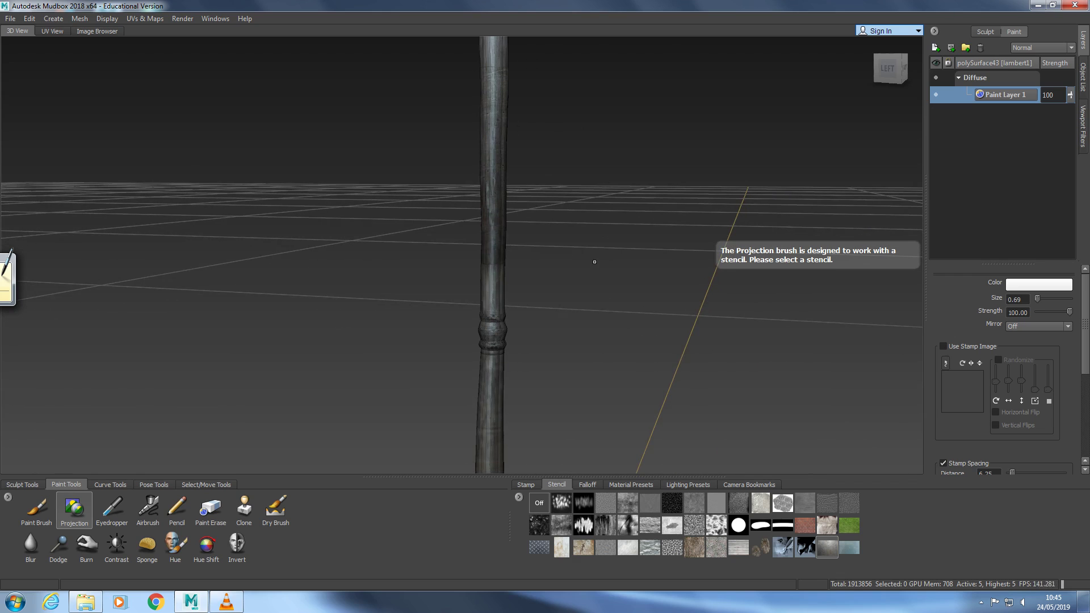
Project the metal stencil onto the left side of the post's lower shaft, including the ring above it
left_click_drag(594, 261, 596, 227, "alt")
middle_click_drag(609, 313, 592, 188, "alt")
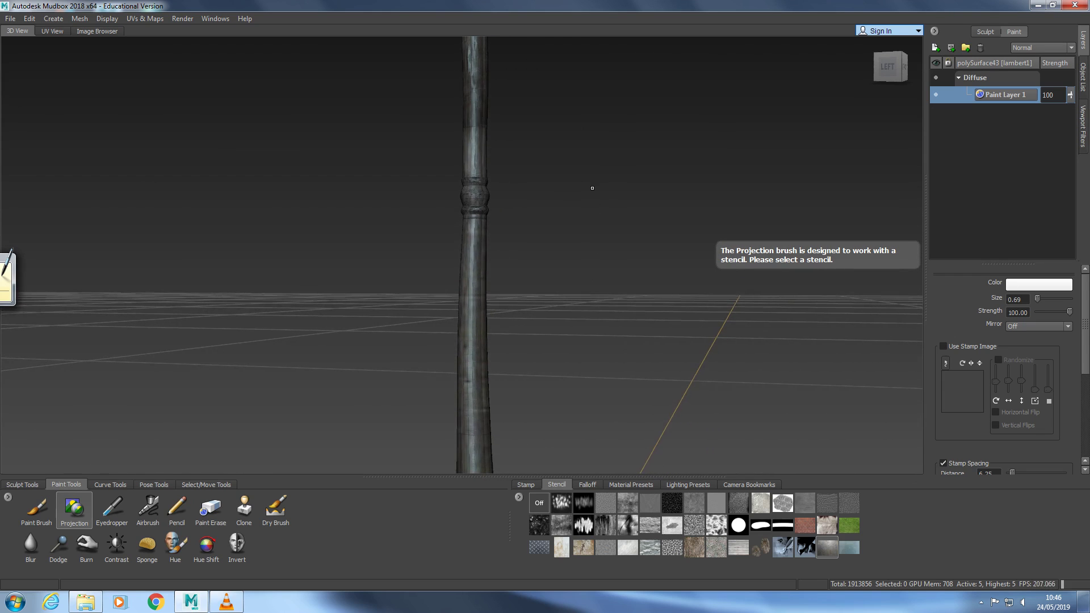
scroll(592, 187, "up", 1)
key("q")
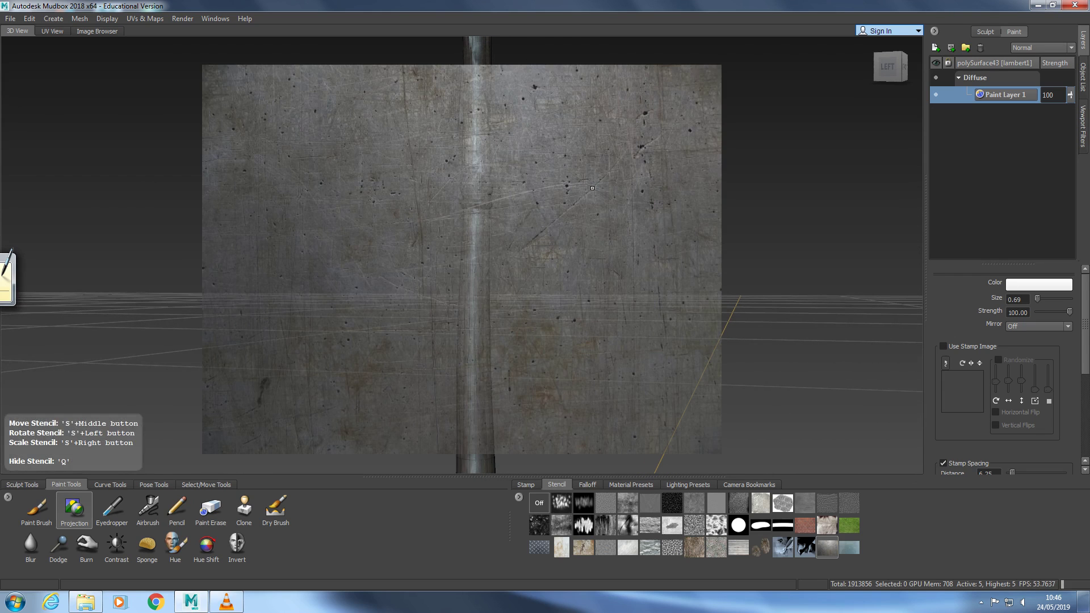
key("q")
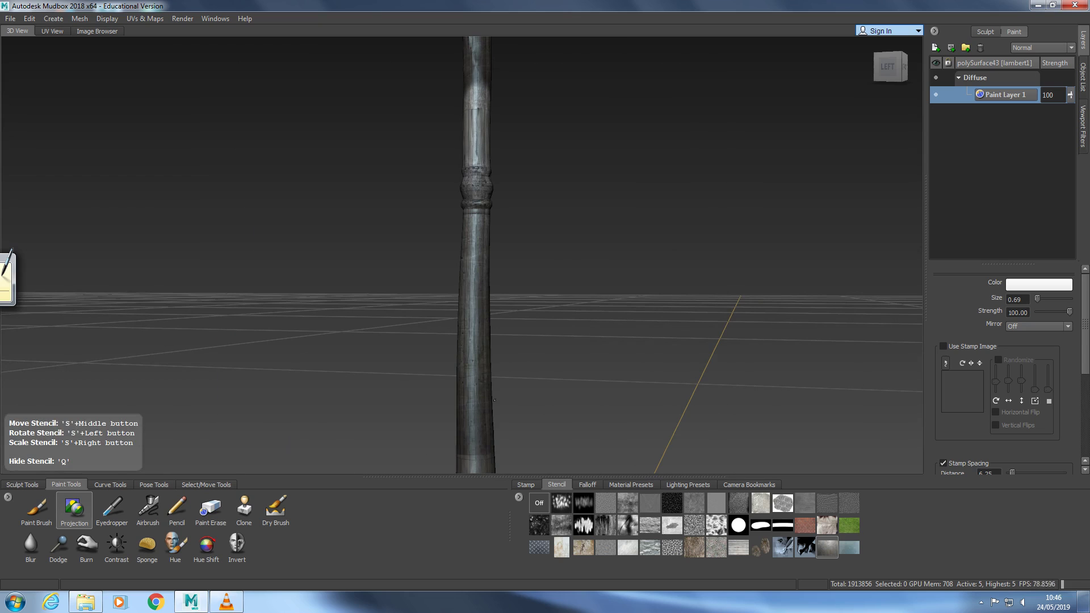
Project the metal stencil onto the front and right sides of the post's lower shaft and its ring
key("q")
left_click_drag(598, 386, 413, 389, "alt")
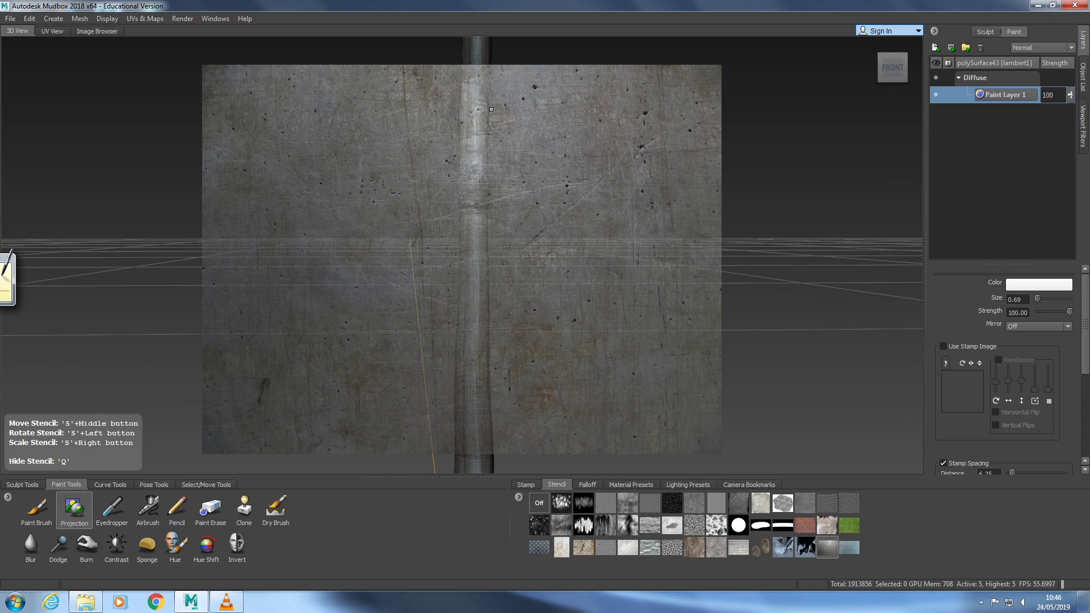
key("q")
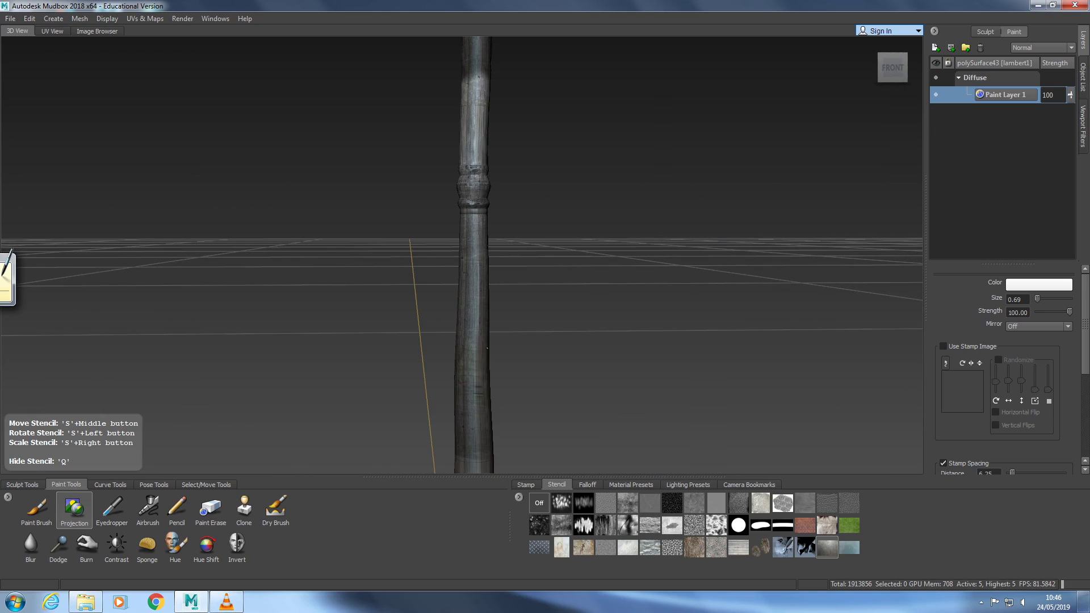
key("q")
left_click_drag(499, 391, 386, 392, "alt")
key("q")
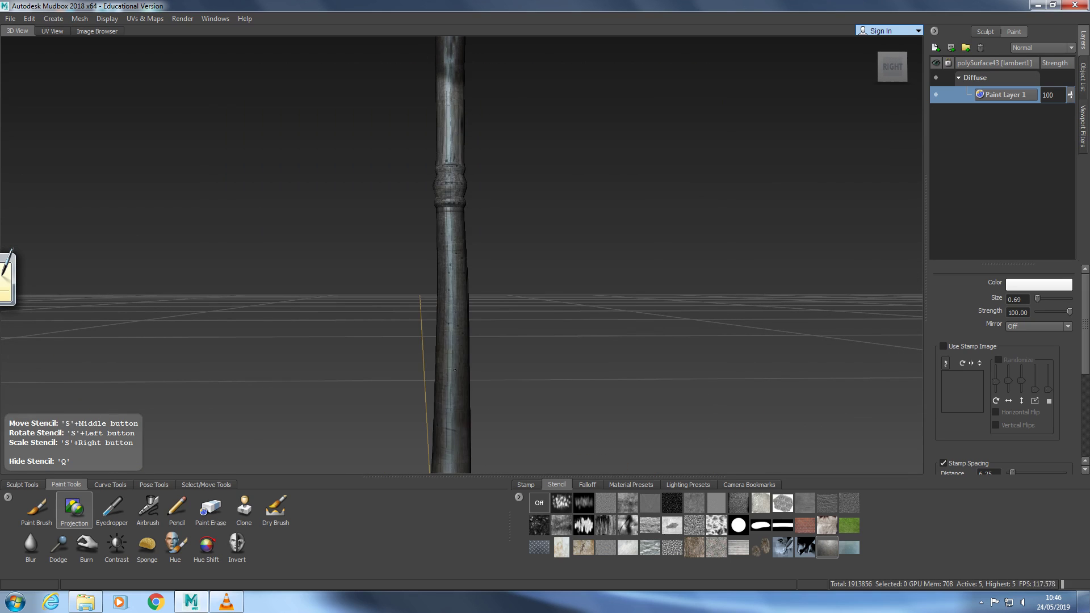
Project the metal stencil onto the back of the post's lower shaft and its ring
key("q")
left_click_drag(477, 354, 417, 354, "alt")
key("q")
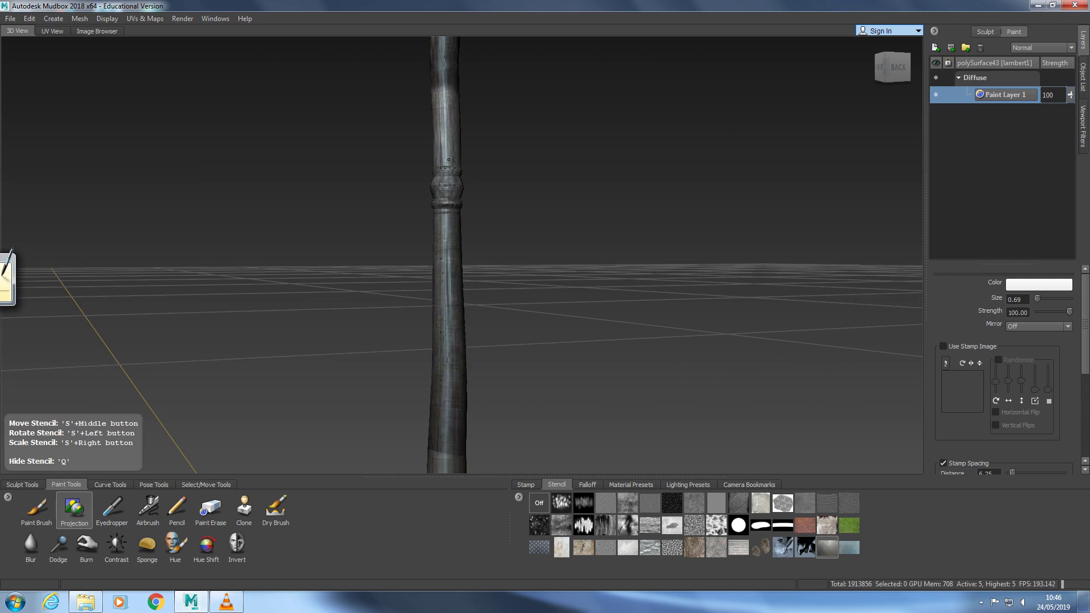
Project the metal stencil onto the back of the post's flared base and the rings above it
key("q")
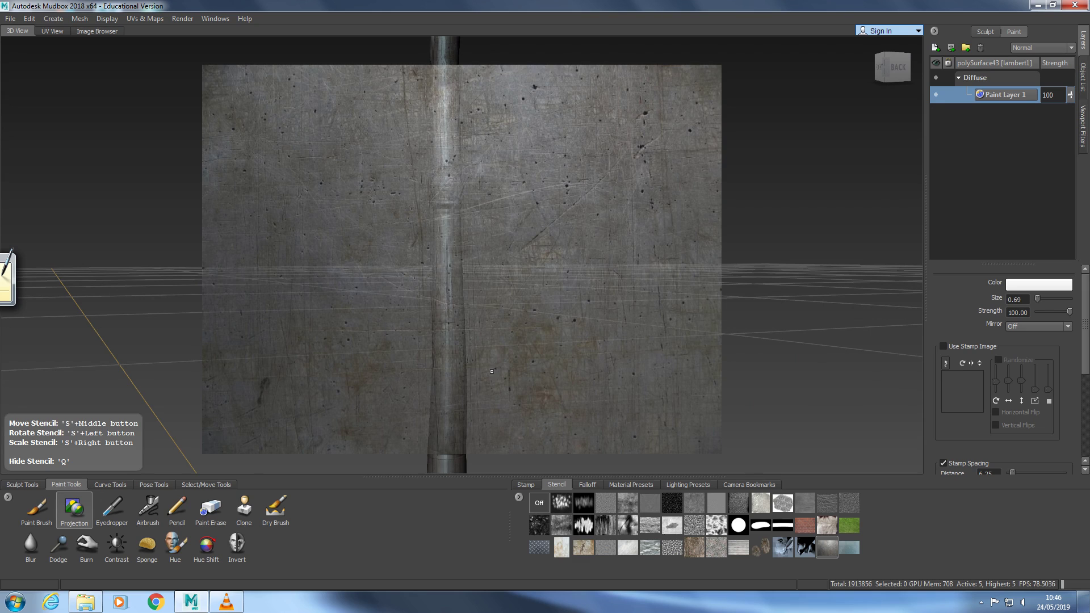
left_click_drag(500, 365, 508, 171, "alt")
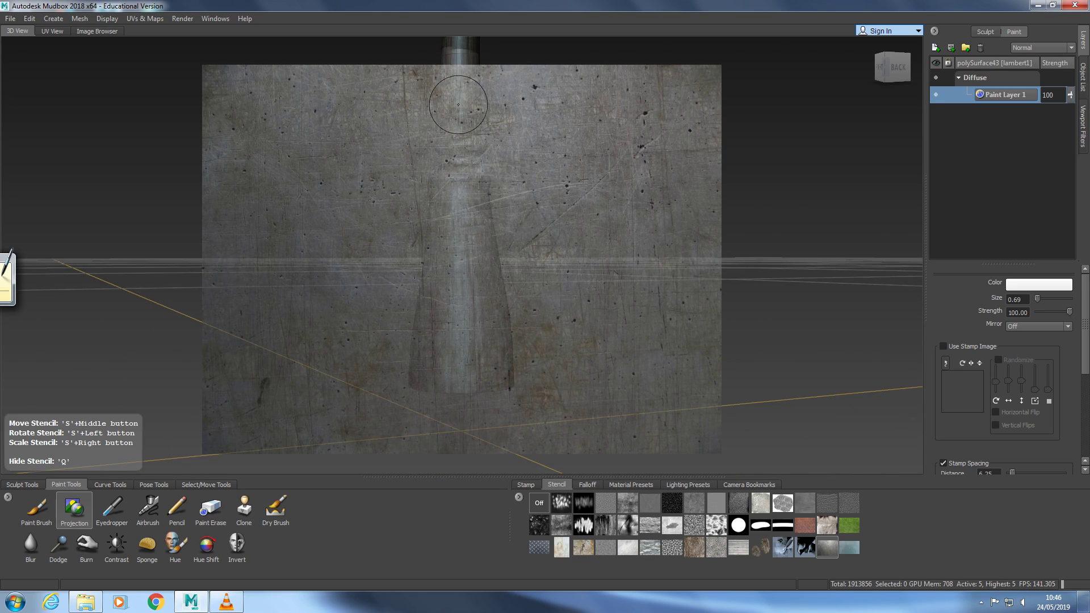
key("q")
key("q")
left_click_drag(449, 269, 600, 178, "alt")
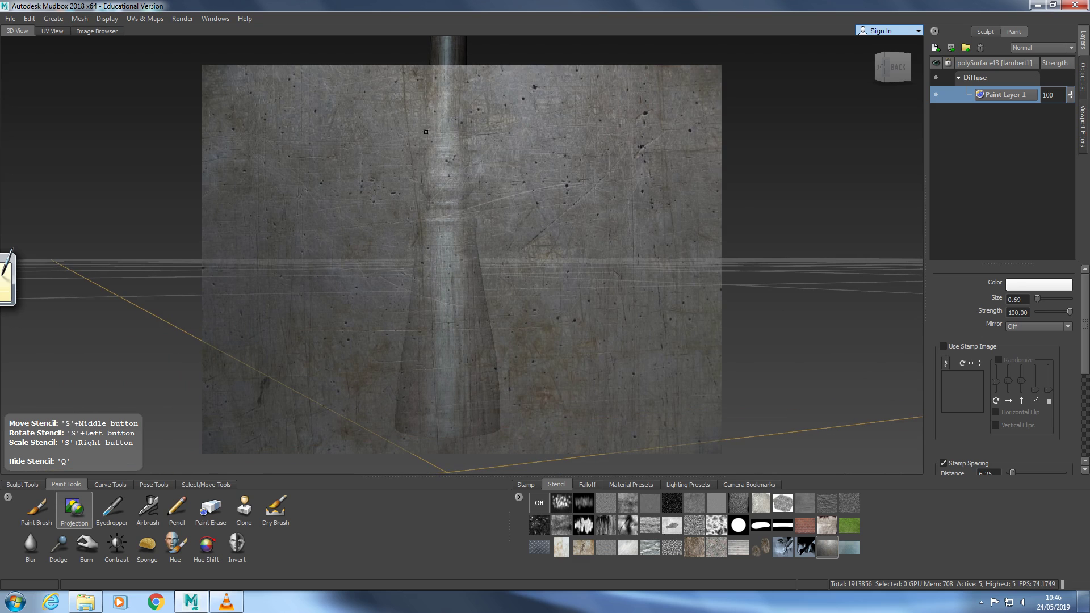
key("q")
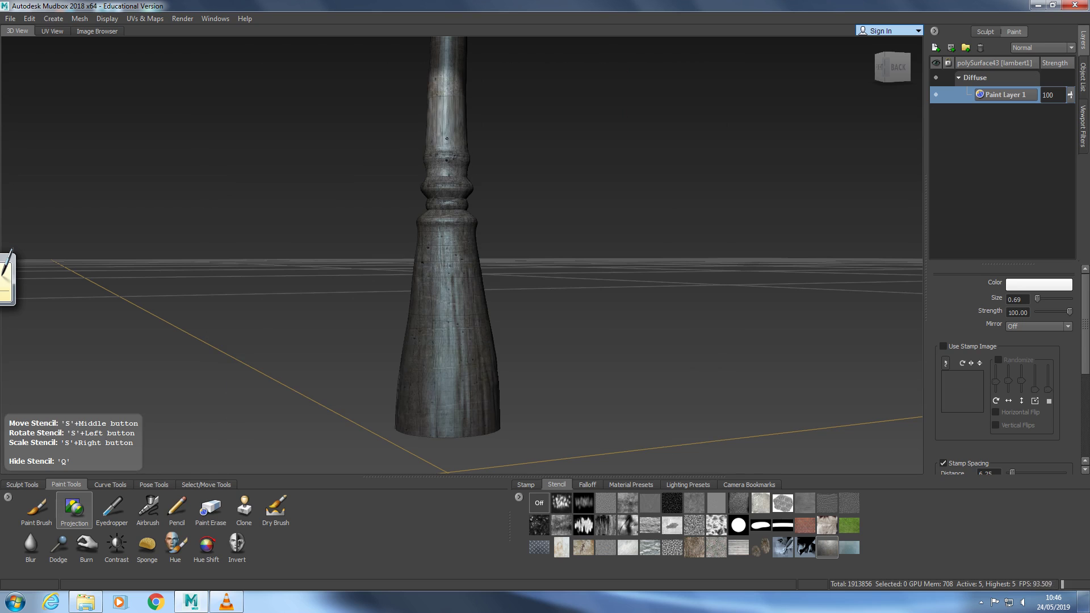
Project the metal stencil onto the left and front sides of the flared base and the rings above it
key("q")
left_click_drag(493, 156, 289, 168, "alt")
key("q")
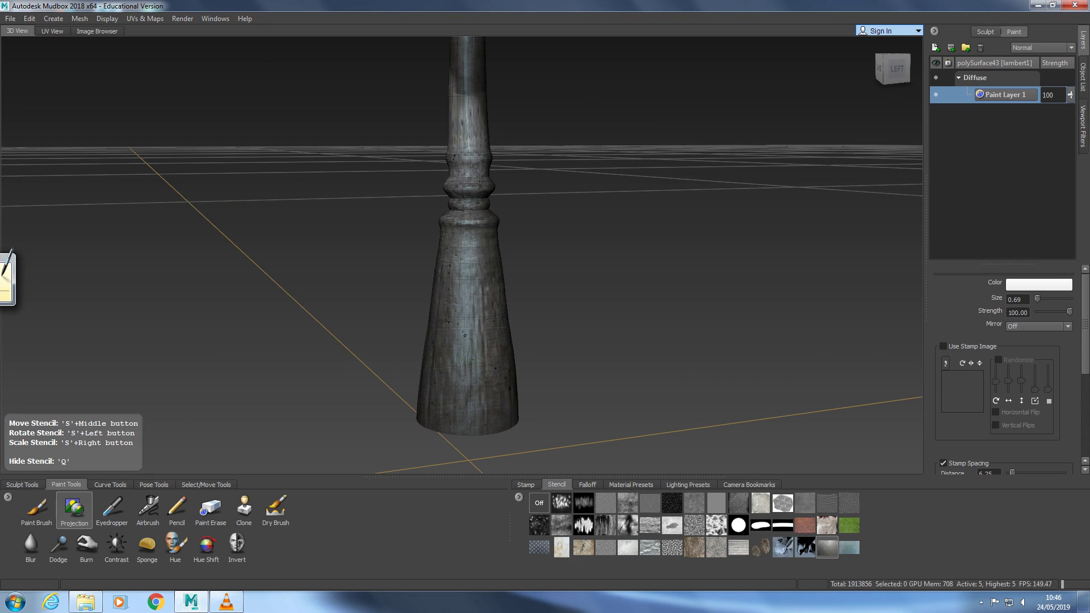
key("q")
left_click_drag(454, 143, 369, 120, "alt")
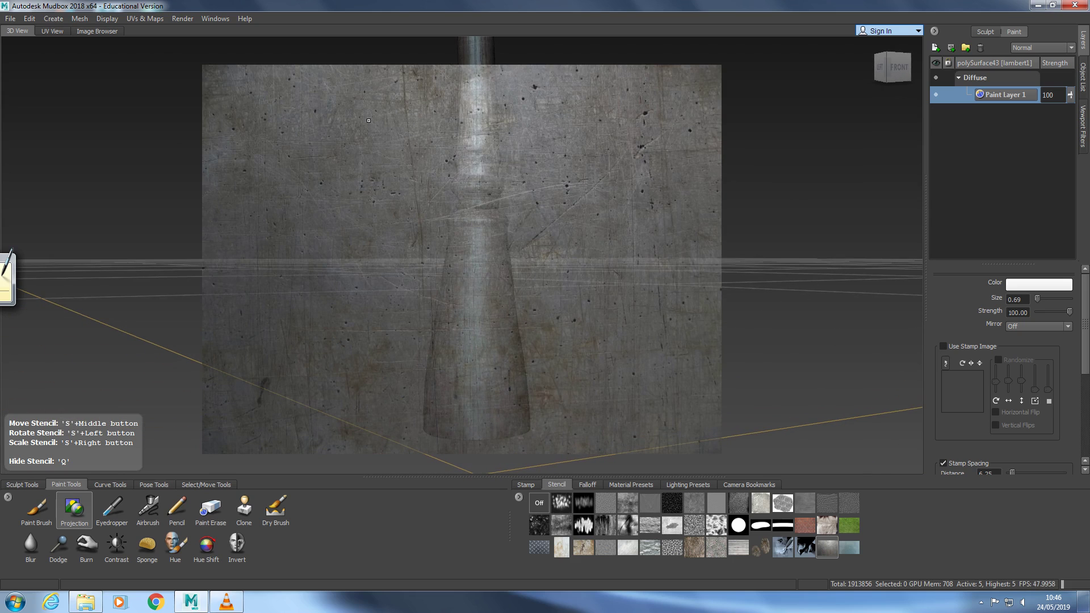
key("q")
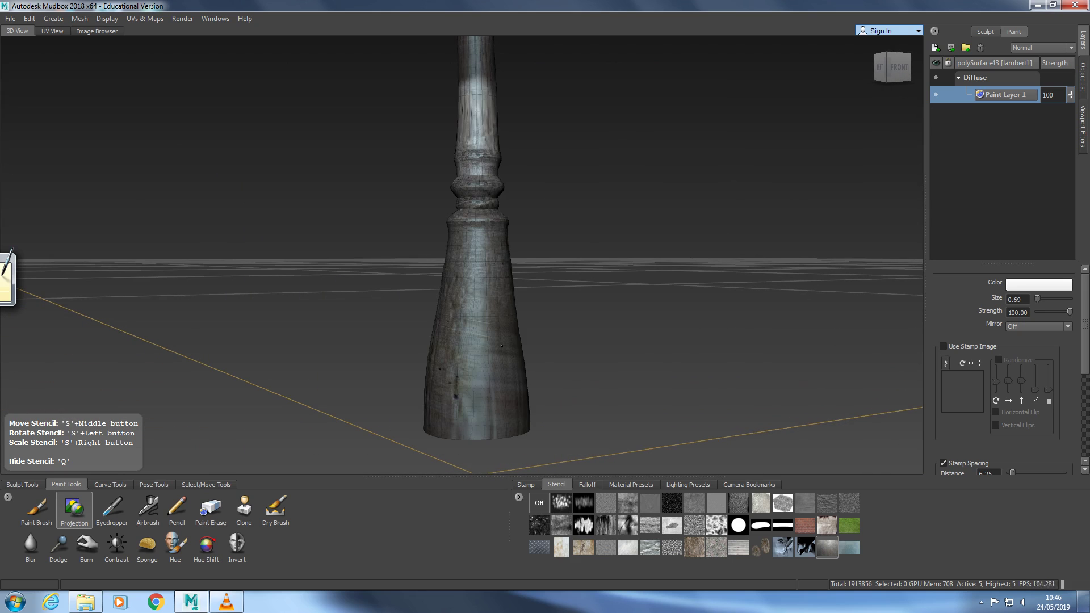
left_click_drag(481, 437, 487, 408)
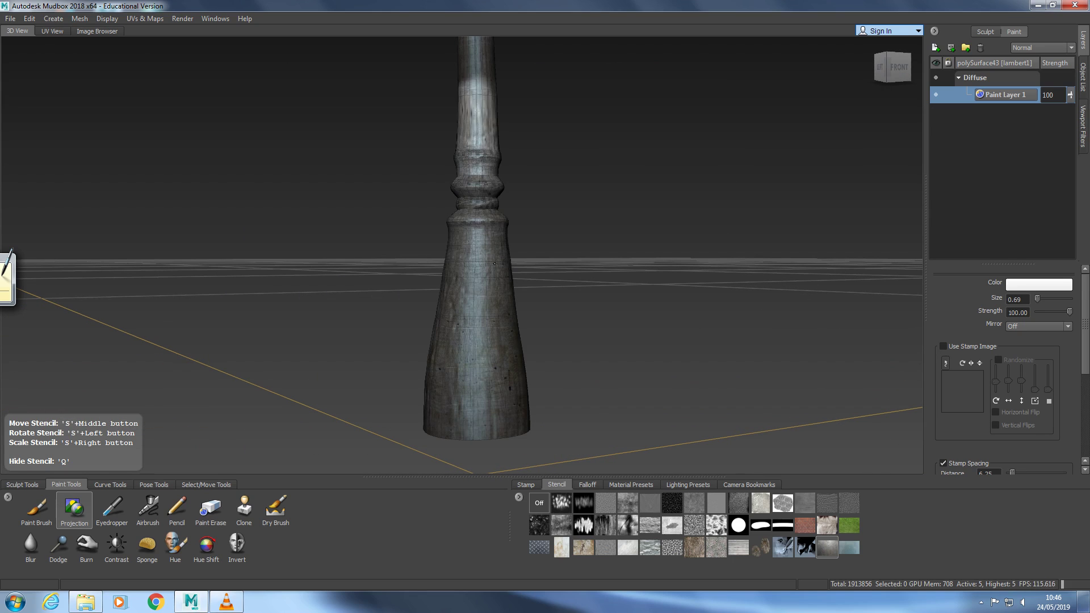
Project the metal stencil onto the right side of the flared base and the rings above it
key("q")
left_click_drag(504, 119, 359, 271, "alt")
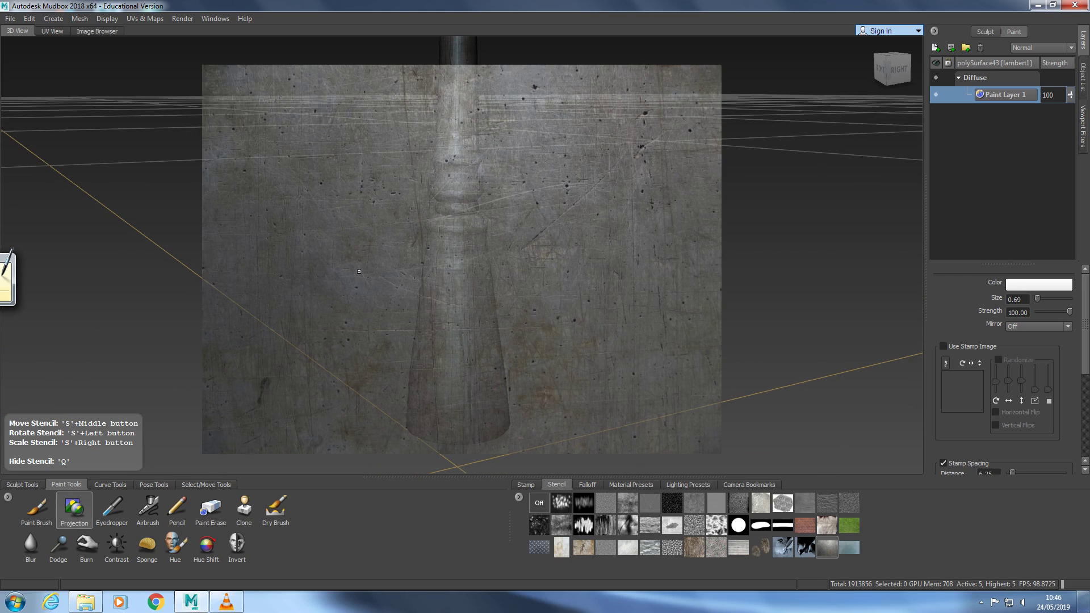
key("q")
mouse_move(460, 222)
left_mouse_down()
mouse_move(470, 329)
mouse_move(460, 426)
mouse_move(424, 366)
left_mouse_up()
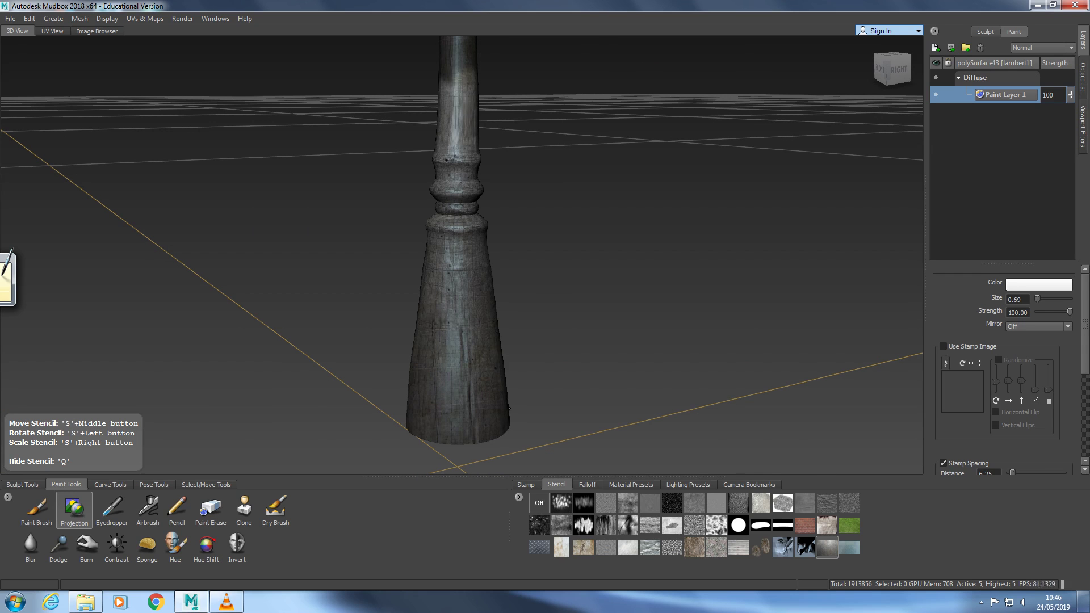
left_click_drag(480, 135, 470, 98)
Hide the stencil, check the texture on the whole post, and recreate its level UVs
key("q")
left_click_drag(488, 185, 331, 177, "alt")
scroll(327, 176, "down", 10)
middle_click_drag(559, 119, 544, 221, "alt")
left_click_drag(544, 221, 571, 202, "alt")
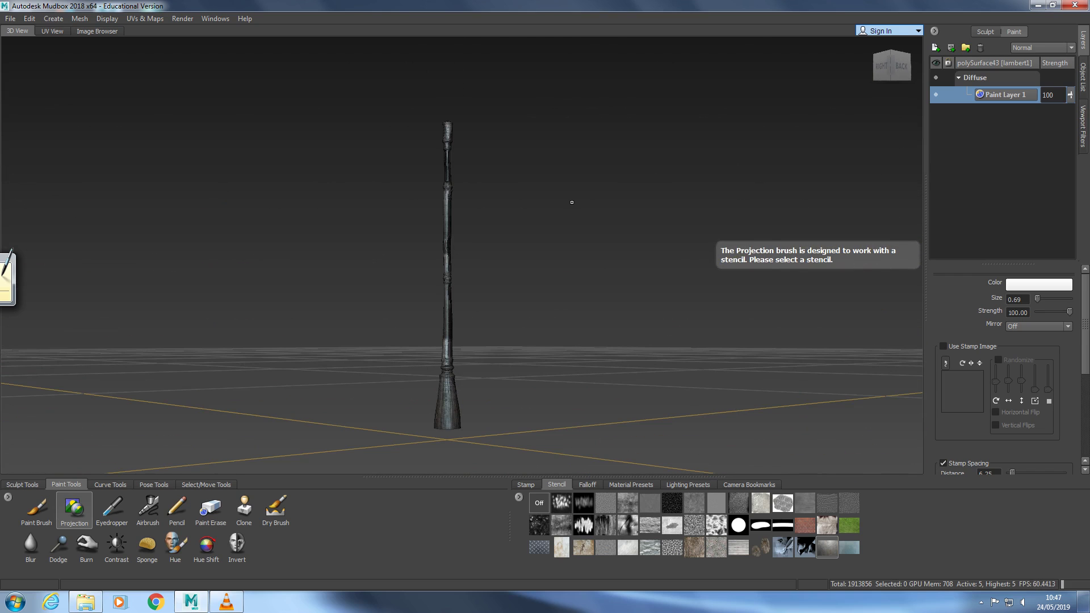
scroll(571, 273, "up", 3)
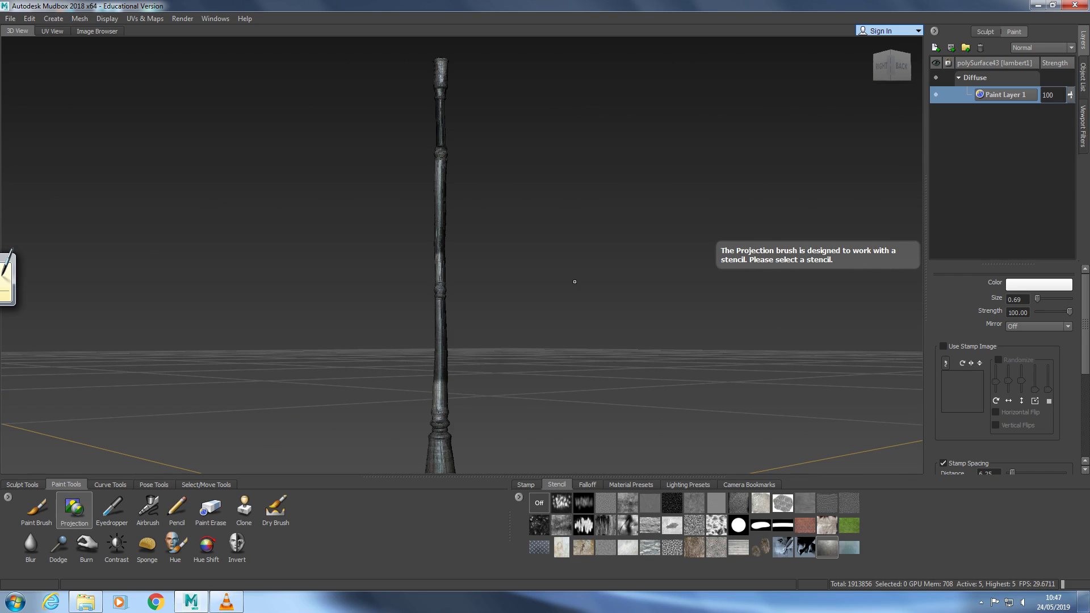
right_click_drag(568, 277, 401, 205, "alt")
left_click(29, 18)
mouse_move(10, 18)
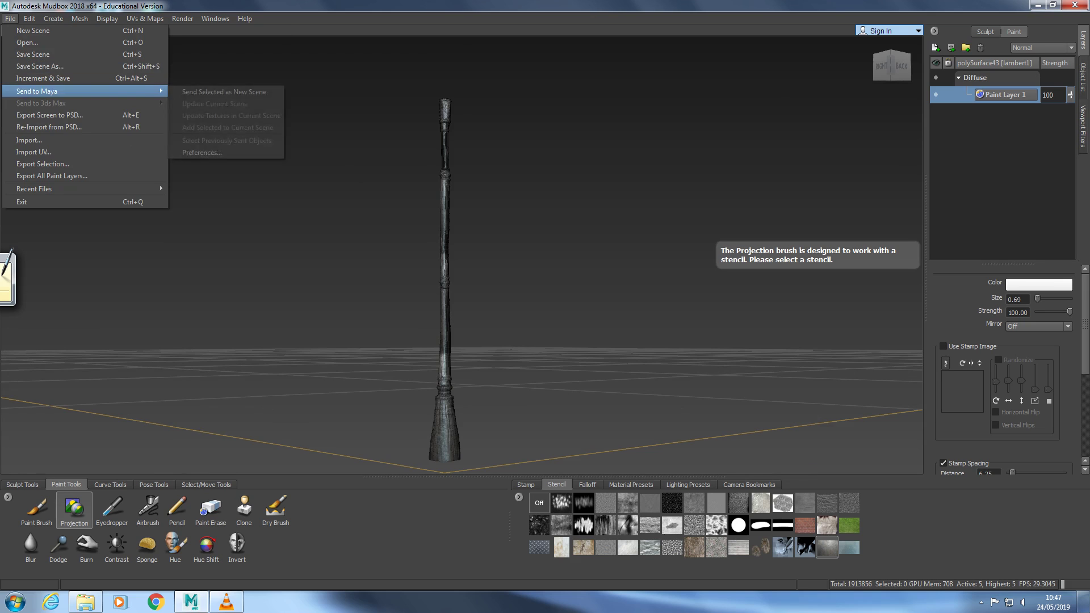
mouse_move(145, 19)
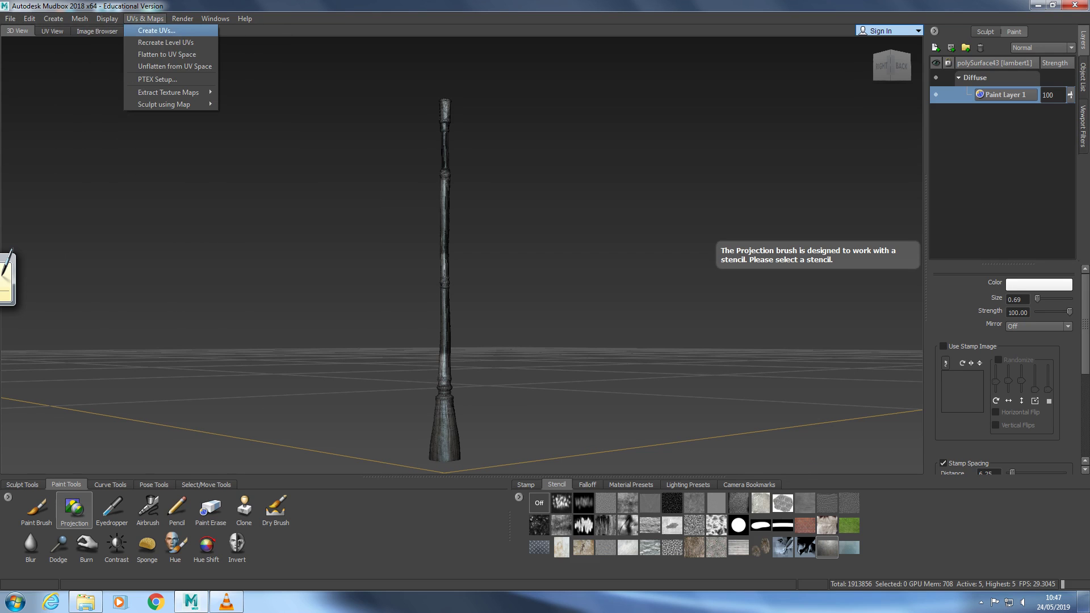
left_click(130, 42)
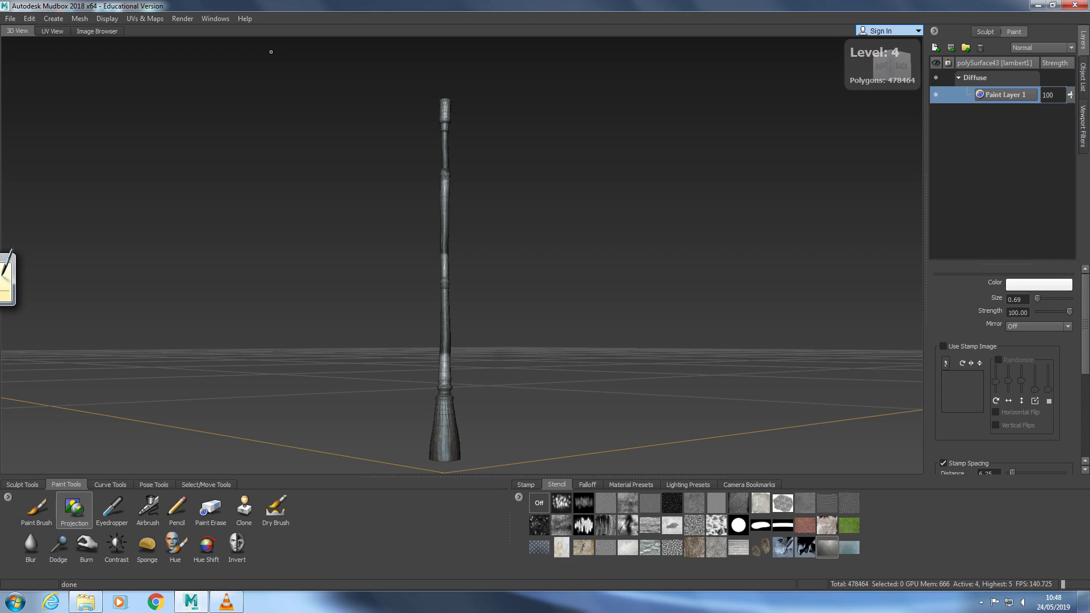
Step the post's mesh down to subdivision level 2 and select the whole post object
key("Page_Down")
key("Page_Down")
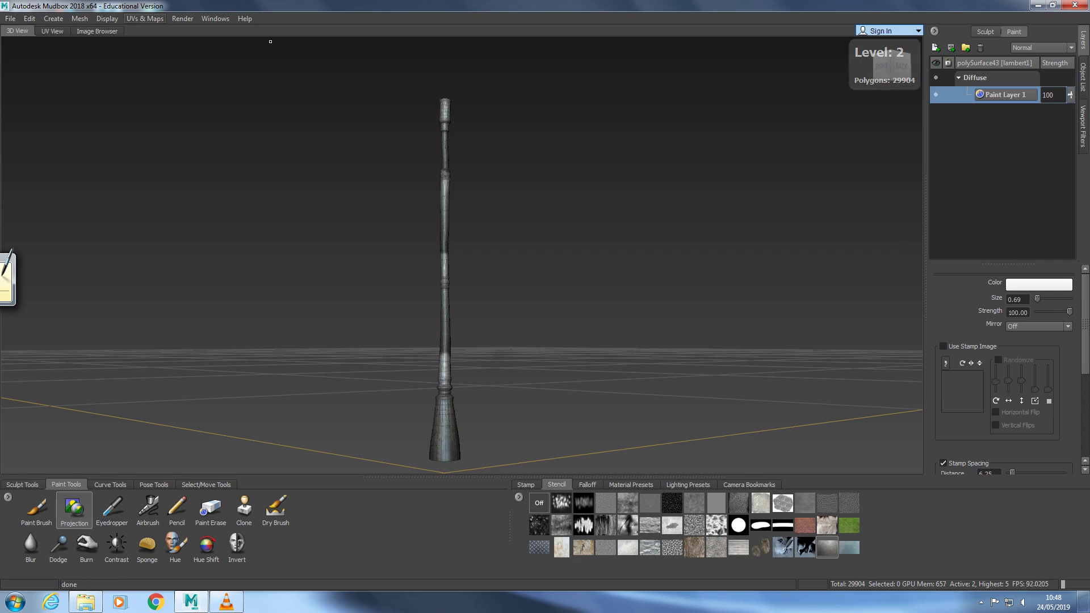
left_click(145, 18)
mouse_move(54, 19)
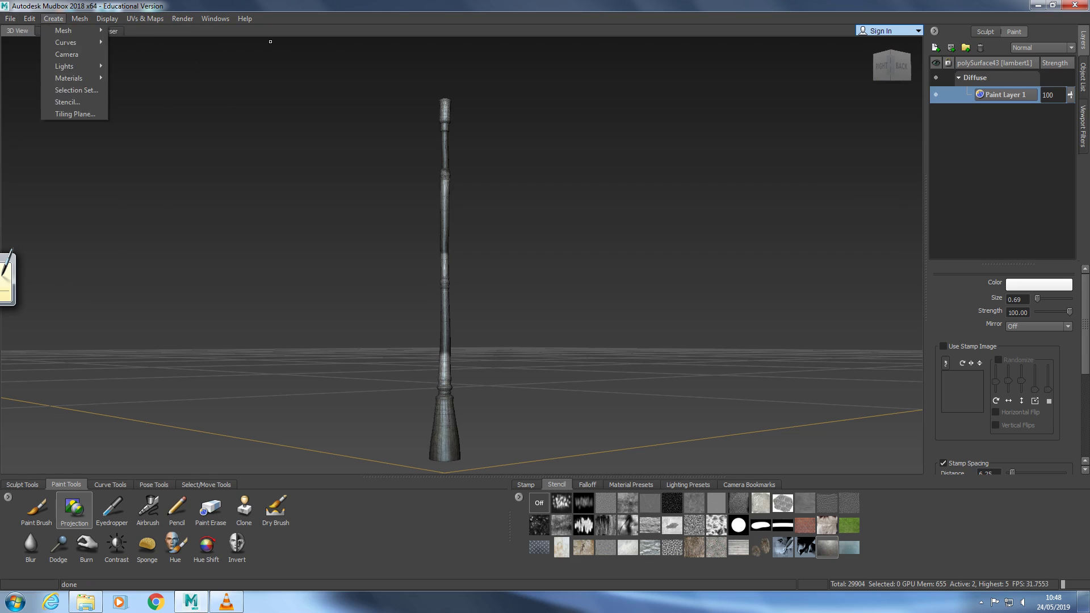
key("Left")
key("Left")
key("Right")
left_click(206, 485)
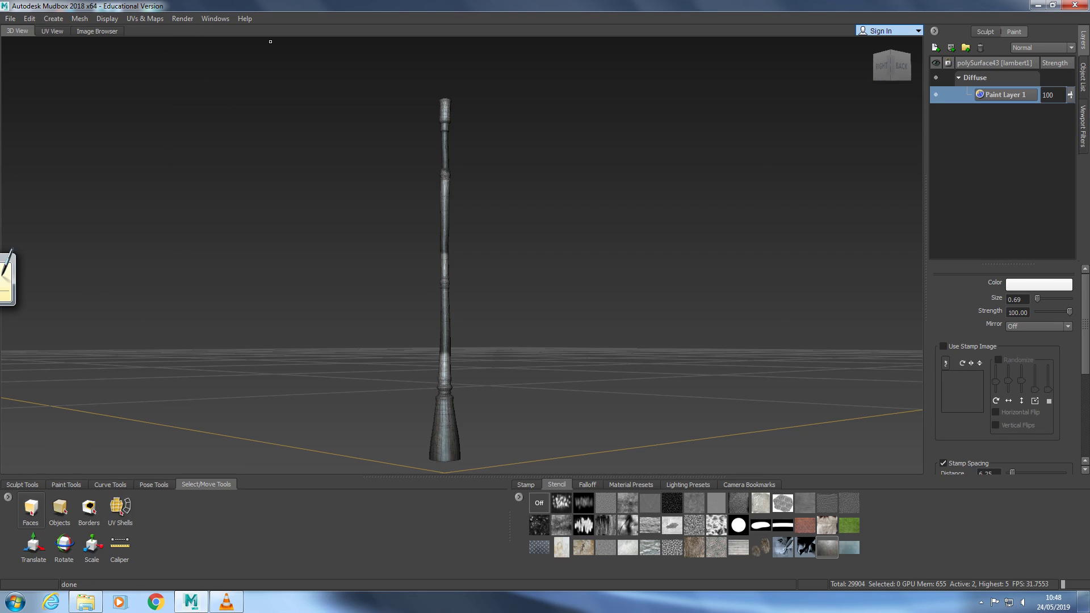
left_click(60, 508)
left_click(444, 441)
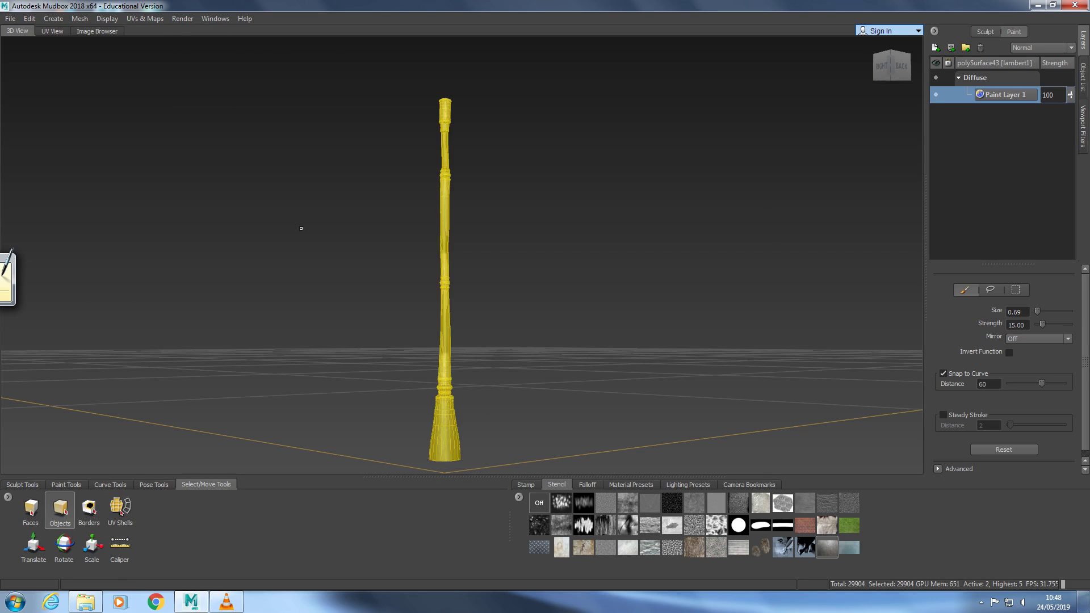
left_click(54, 18)
mouse_move(11, 19)
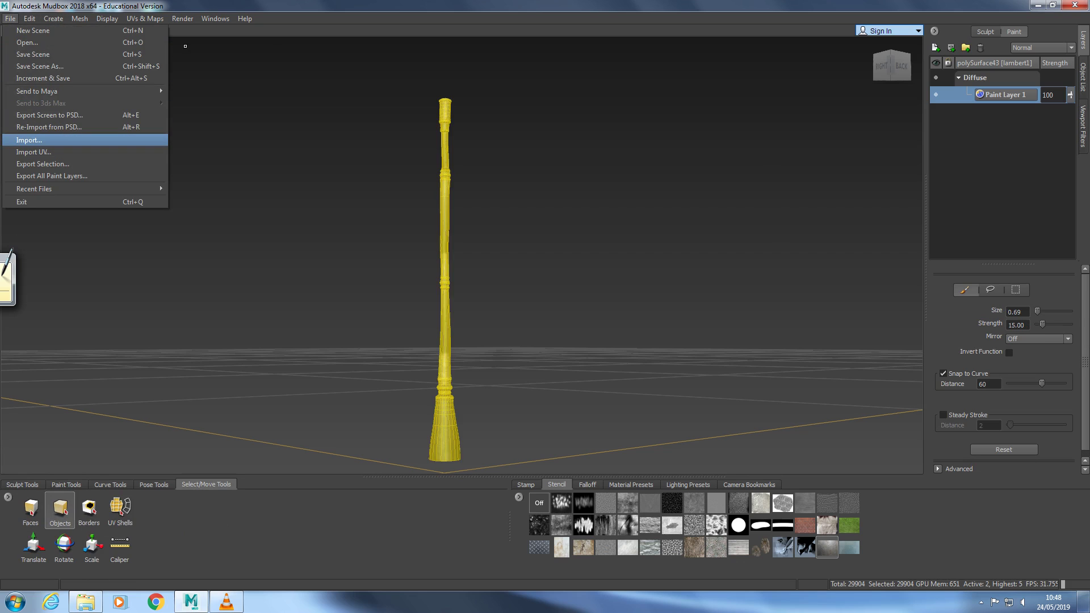
key("Down")
key("Down")
key("Return")
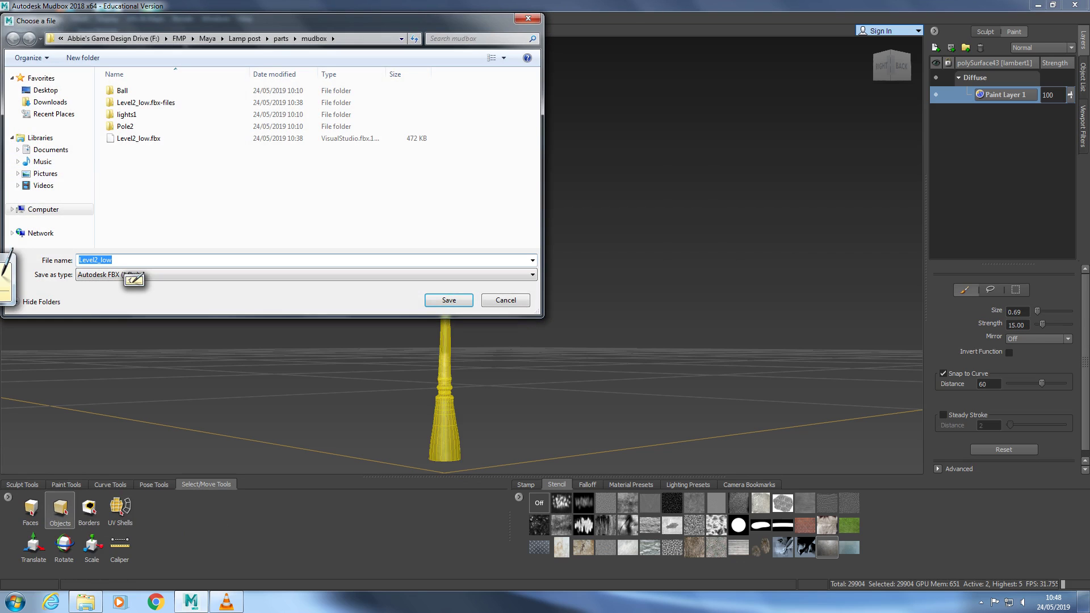
left_click(505, 300)
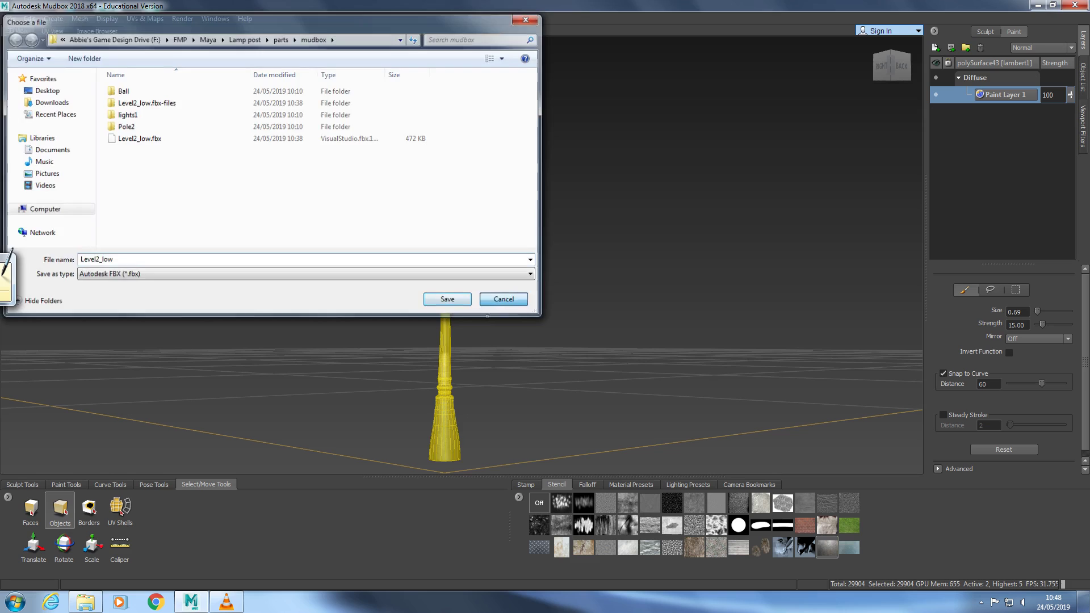
Switch to Windows Explorer and open the mudbox folder inside the Lamp post's parts folder
left_click(86, 602)
right_click(86, 602)
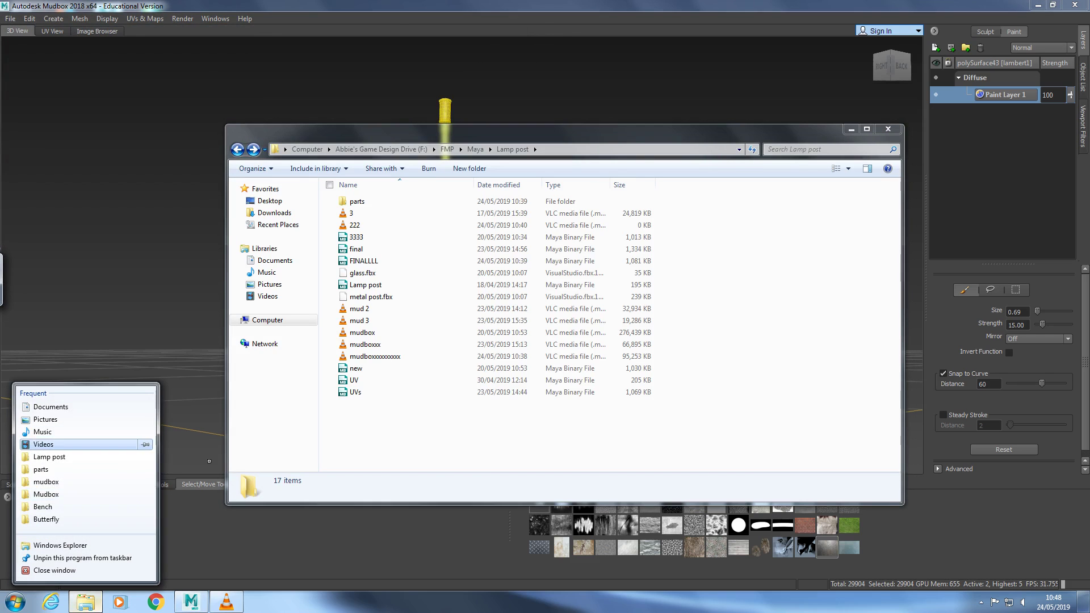
left_click(83, 544)
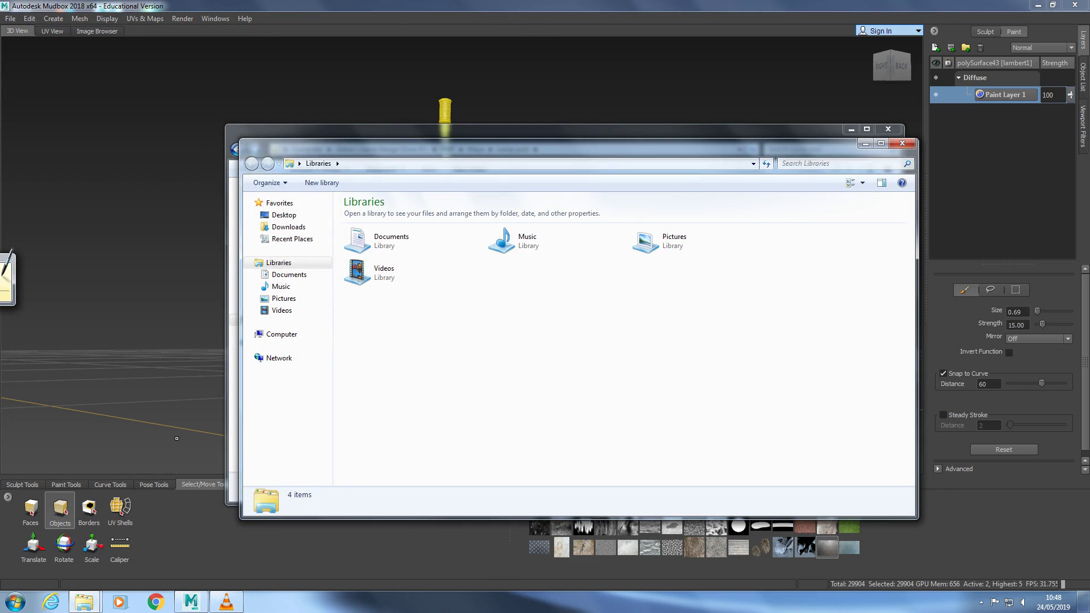
key("alt+F4")
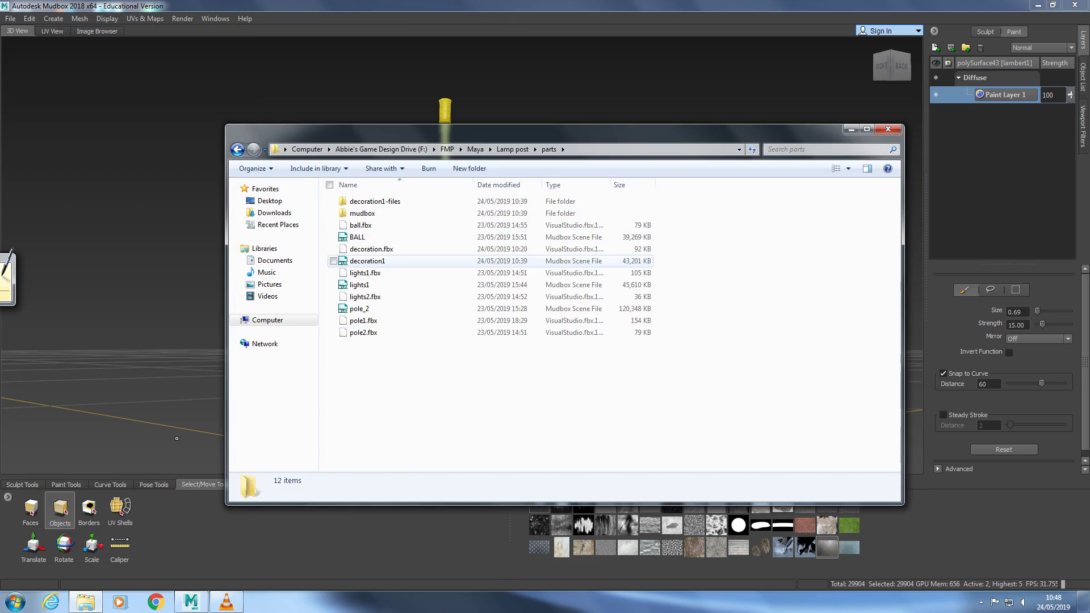
double_click(363, 214)
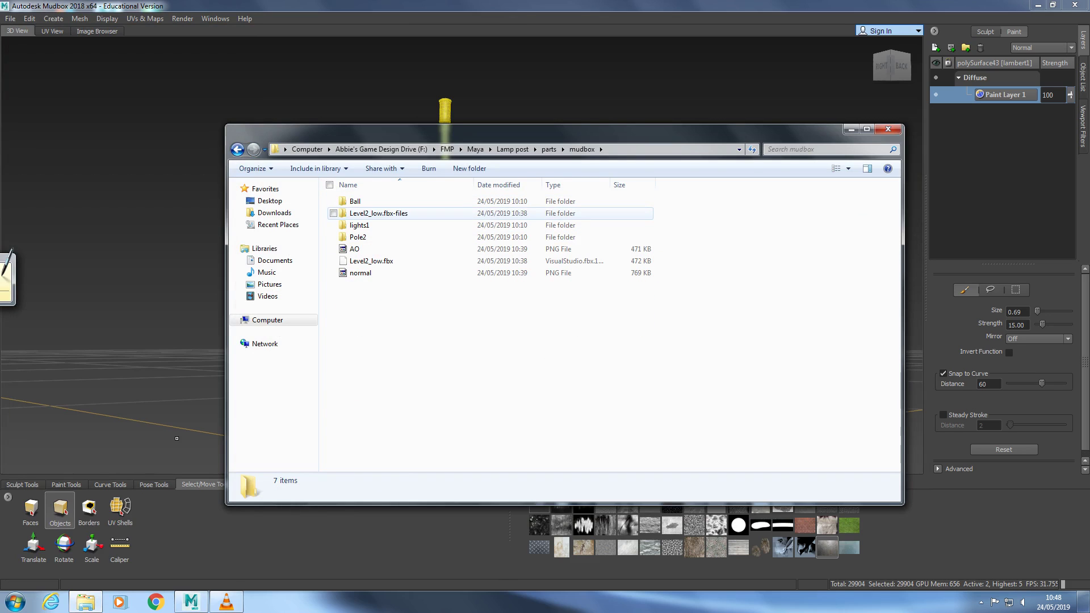
Create a folder named Decoration in the mudbox folder, and look inside the Level2_low.fbx-files folder
left_click_drag(369, 295, 370, 250)
left_click(397, 318)
left_click(470, 169)
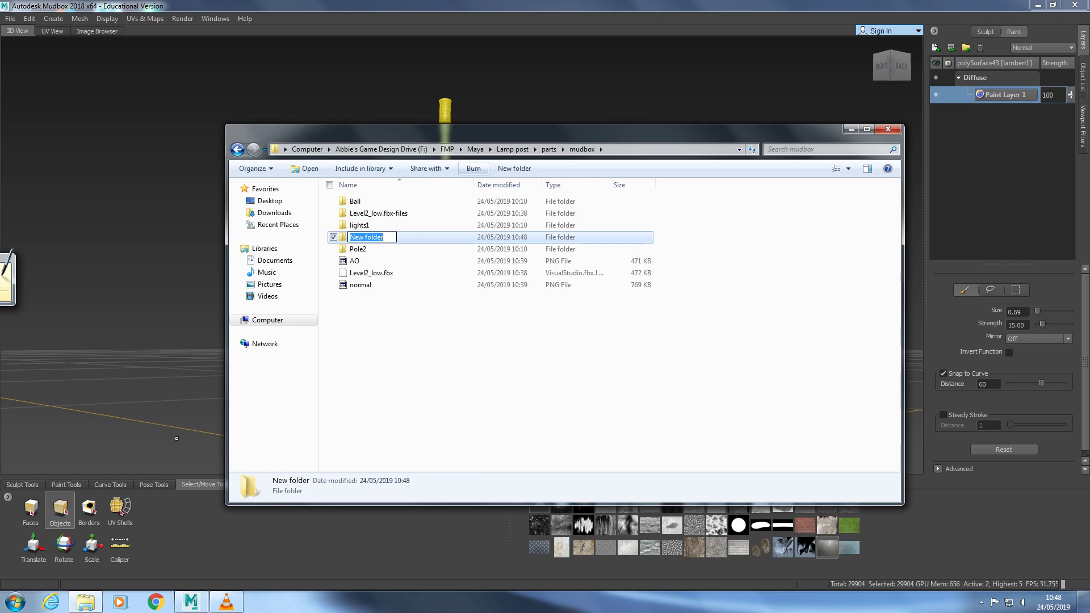
type("Decoration")
key("Return")
key("Down")
key("Return")
key("BackSpace")
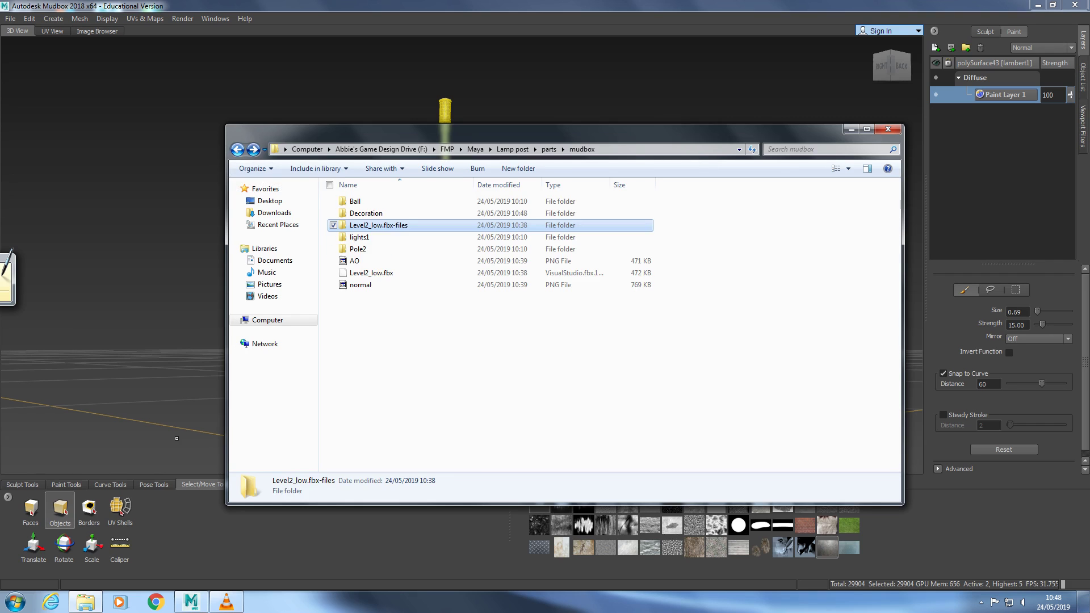
Move the Level2_low.fbx-files folder and the loose AO, Level2_low.fbx and normal files into the Decoration folder
left_click_drag(379, 225, 378, 213)
left_click_drag(380, 311, 377, 213)
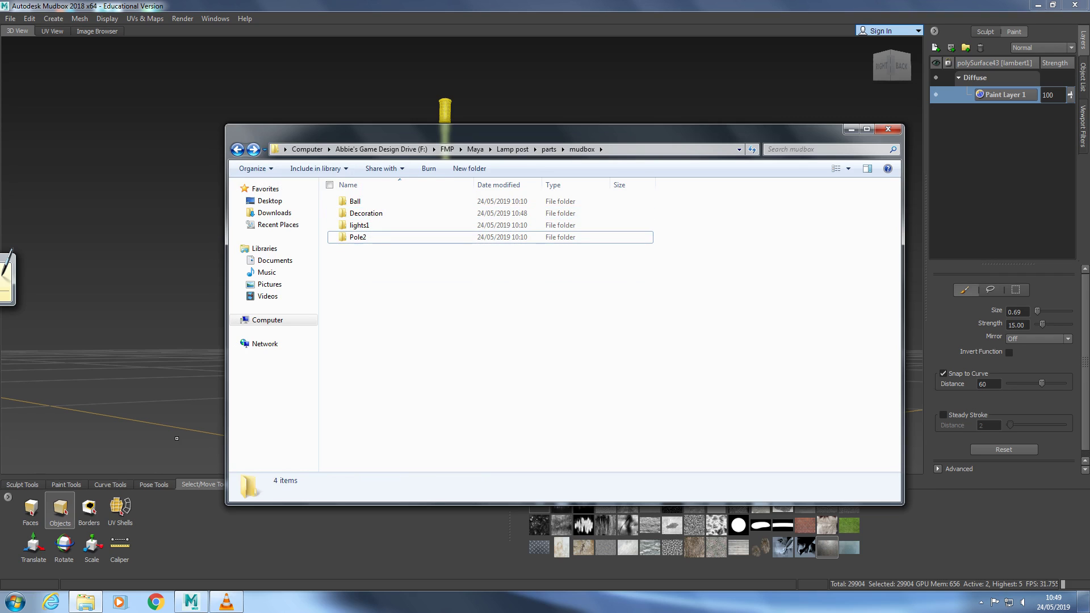
key("BackSpace")
mouse_move(374, 201)
left_mouse_down()
mouse_move(394, 215)
mouse_move(363, 202)
mouse_move(366, 213)
left_mouse_up()
double_click(360, 201)
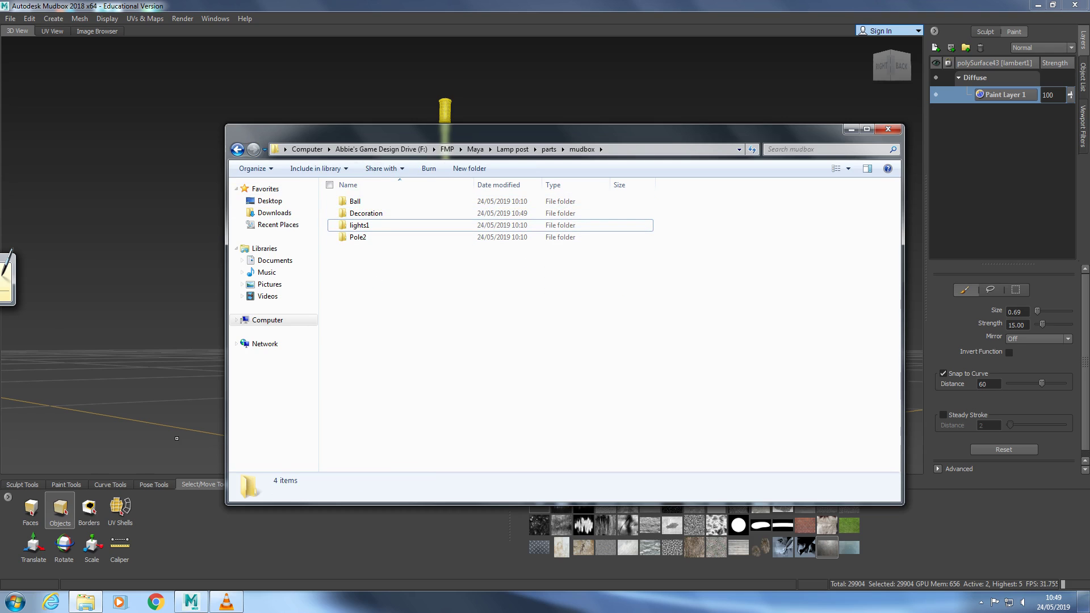
Create a folder named pole1 in the mudbox folder
left_click(471, 169)
type("pole")
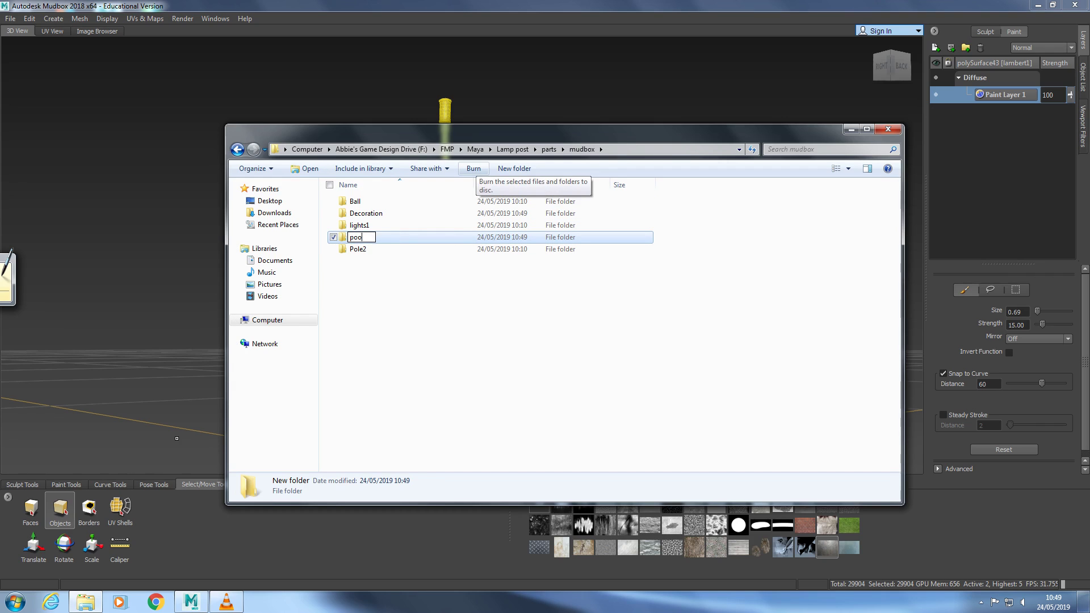
key("BackSpace")
key("BackSpace")
type("le1")
key("Return")
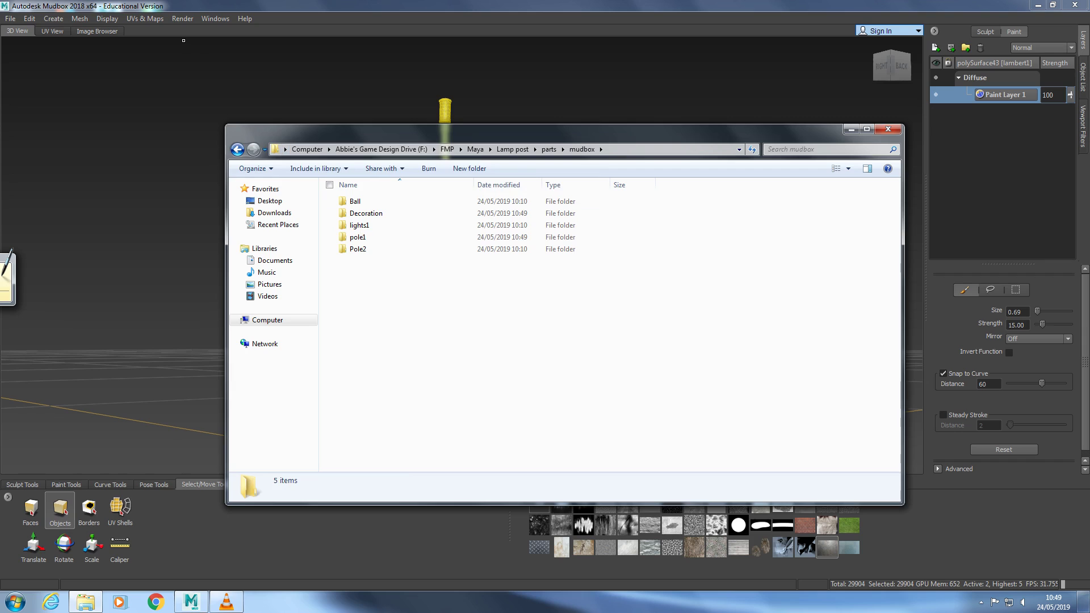
Switch back to Mudbox and export the selected post mesh as Level2_low.fbx into the pole1 folder
left_click(10, 18)
mouse_move(37, 91)
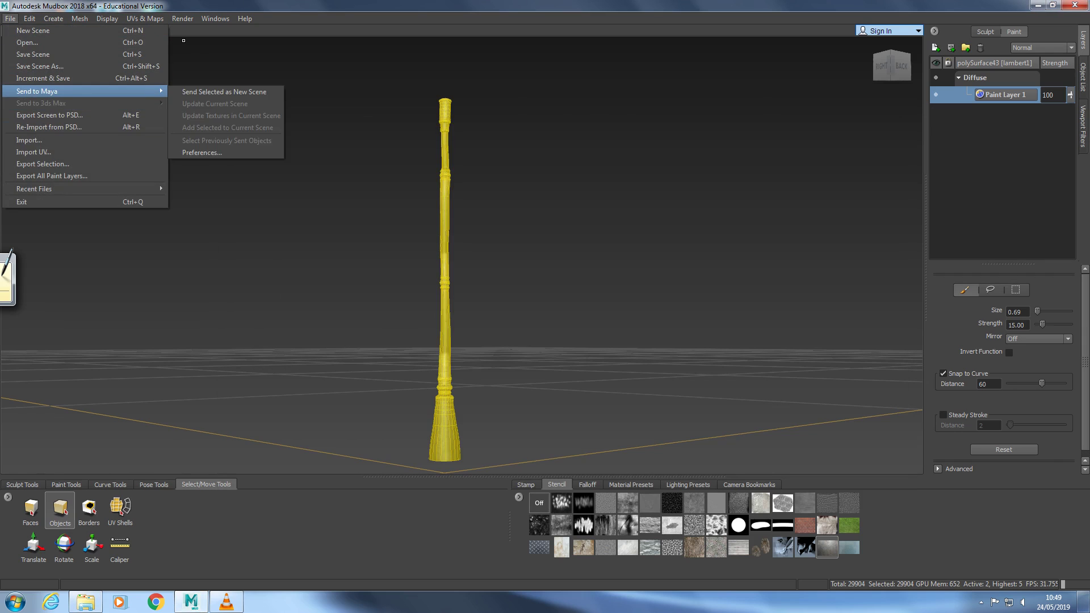
left_click(42, 164)
double_click(125, 126)
left_click(449, 299)
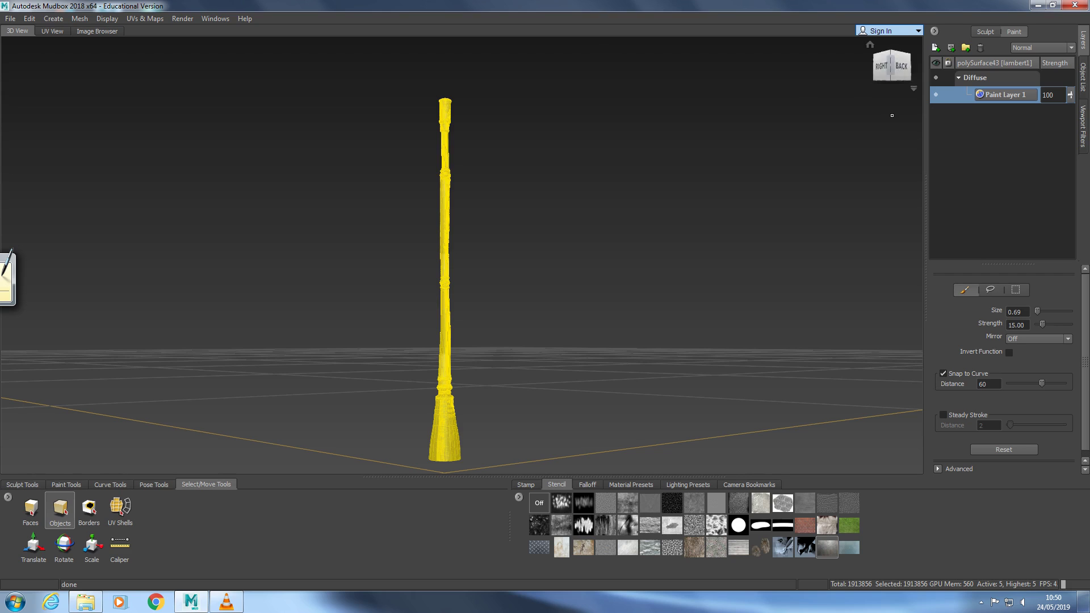
Deselect the post and set up a new texture map extraction for the Ambient Occlusion Map and Normal Map
left_click(809, 89)
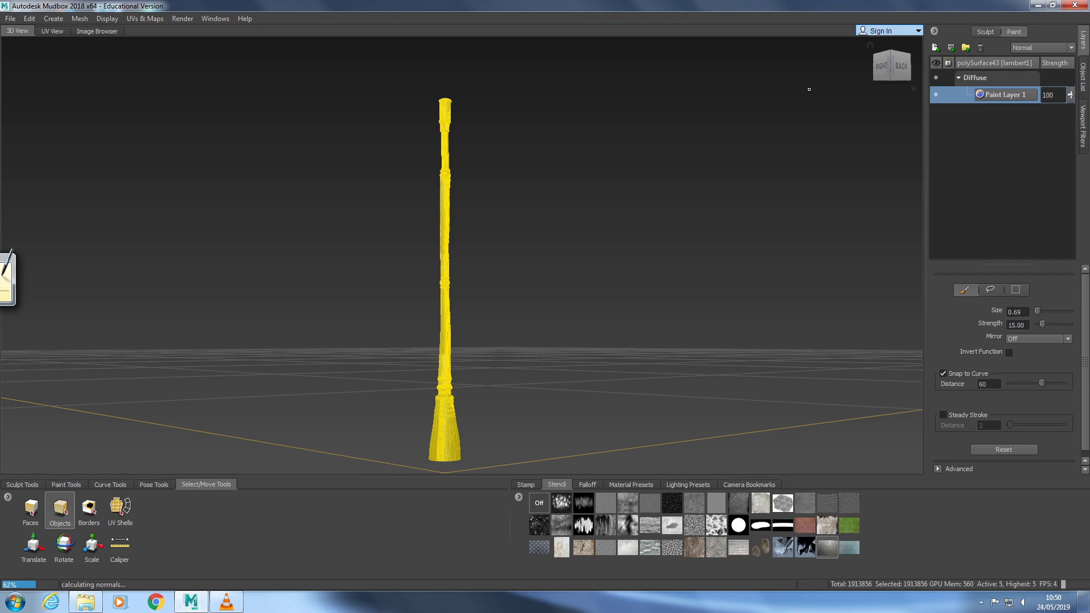
key("Page_Down")
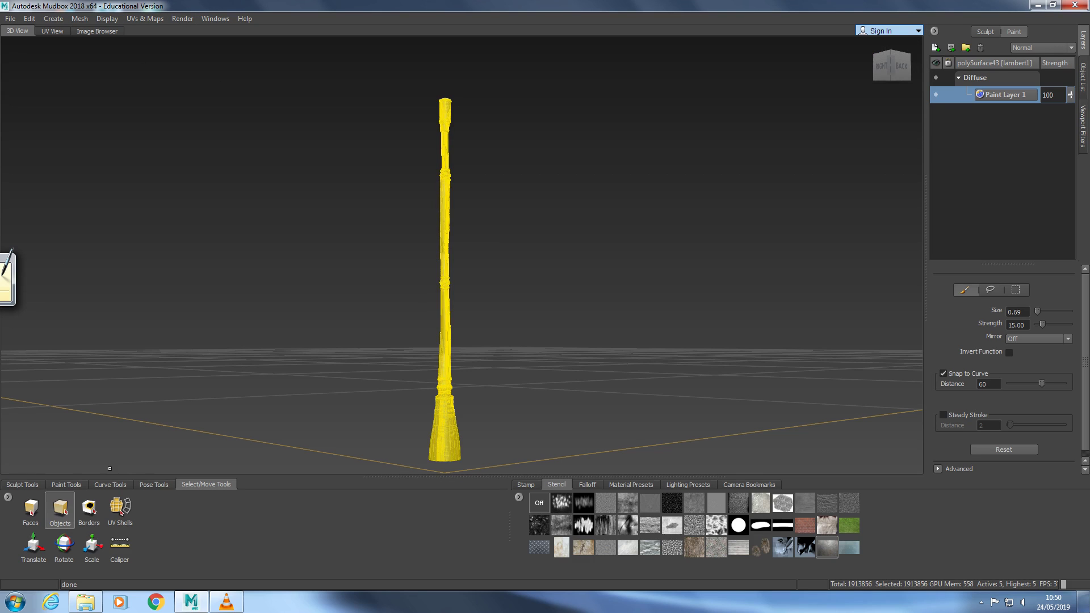
left_click(139, 272)
left_click(144, 18)
mouse_move(182, 92)
left_click(250, 92)
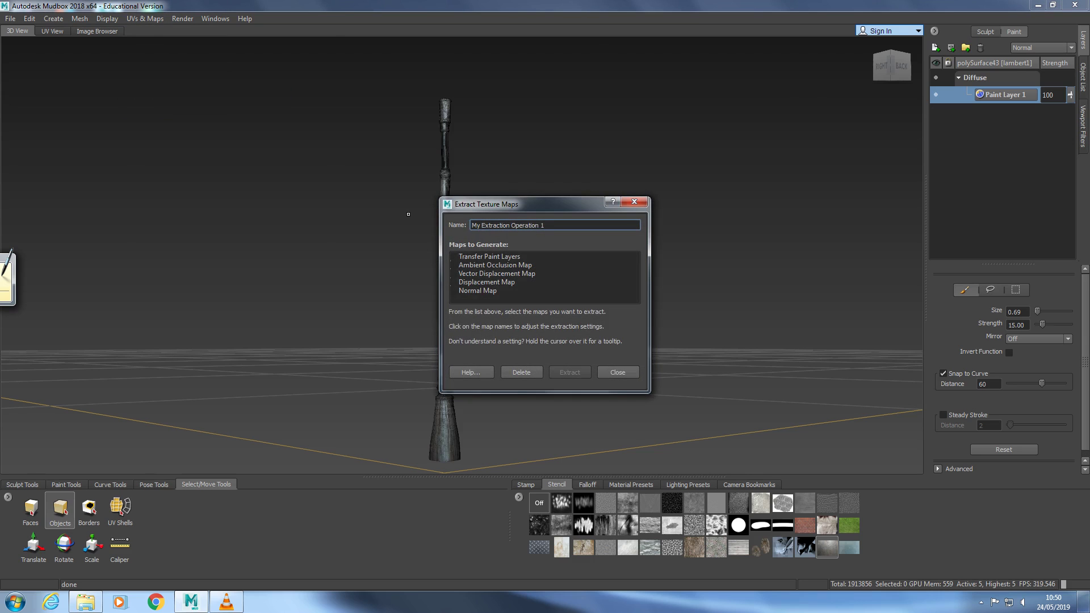
left_click(454, 265)
left_click(454, 123)
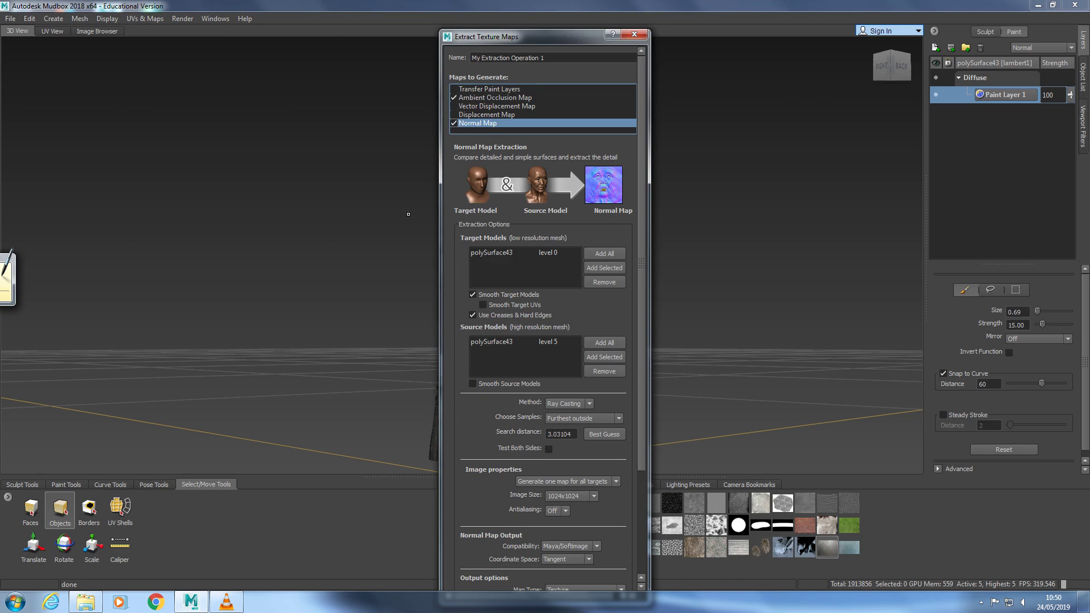
Set the extraction's target model to level 2, the method to Subdivision and the image size to 4096x4096
left_click(548, 253)
left_click(585, 285)
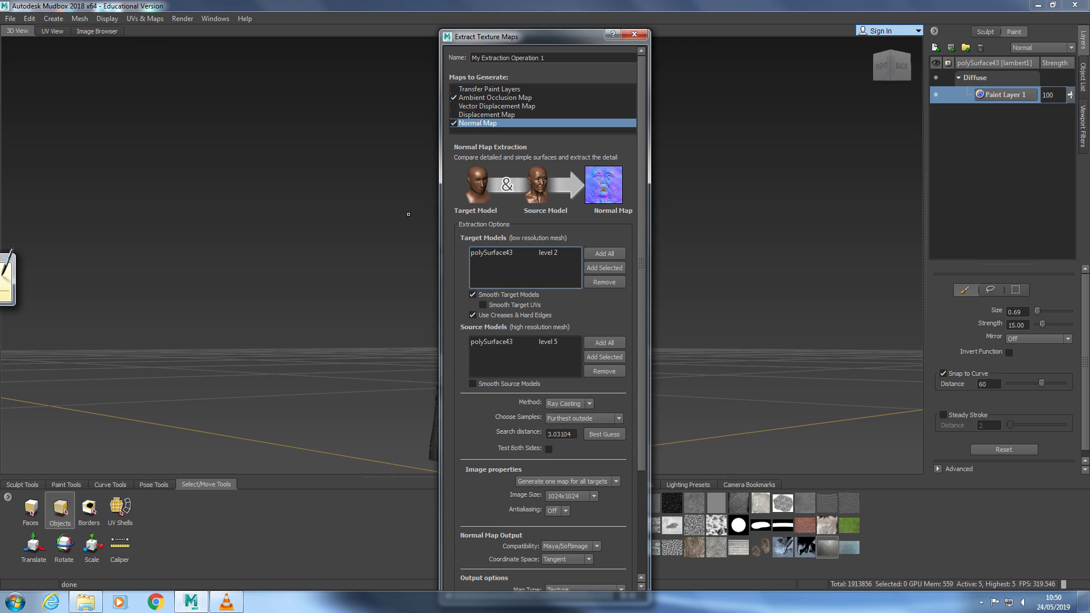
scroll(568, 369, "down", 1)
left_click(568, 370)
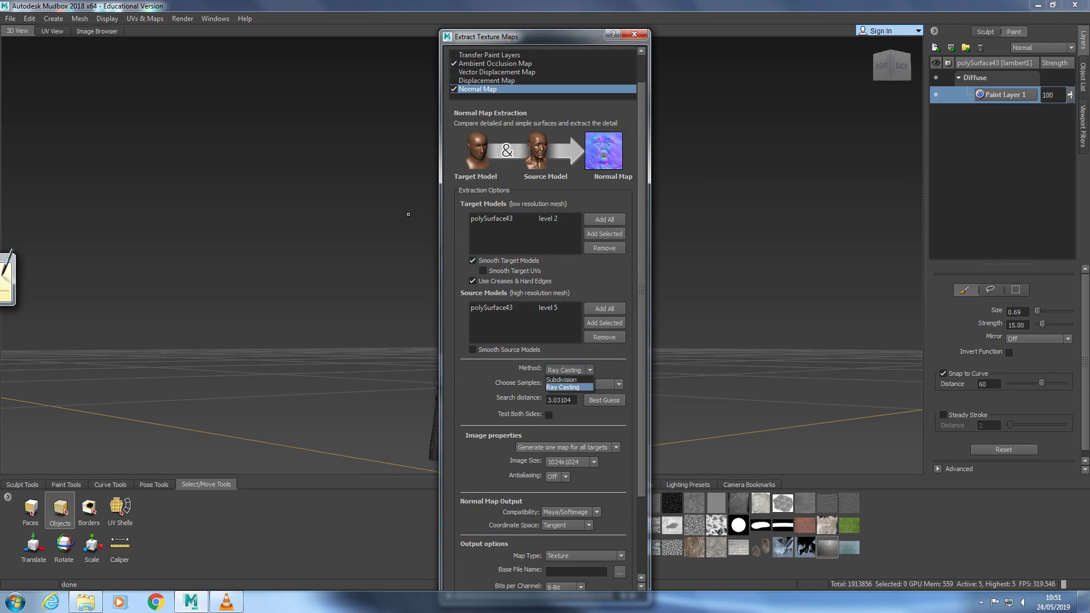
left_click(562, 379)
left_click(590, 451)
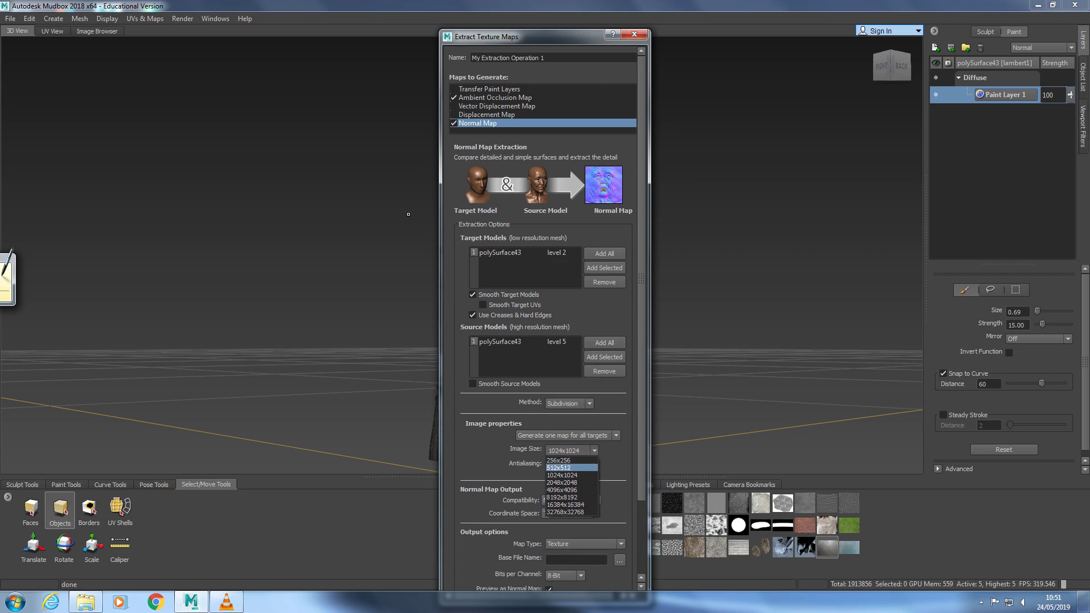
left_click(579, 491)
Set the Normal Map's output file to a PNG named normal in the pole1 folder
scroll(579, 490, "down", 2)
scroll(620, 492, "down", 1)
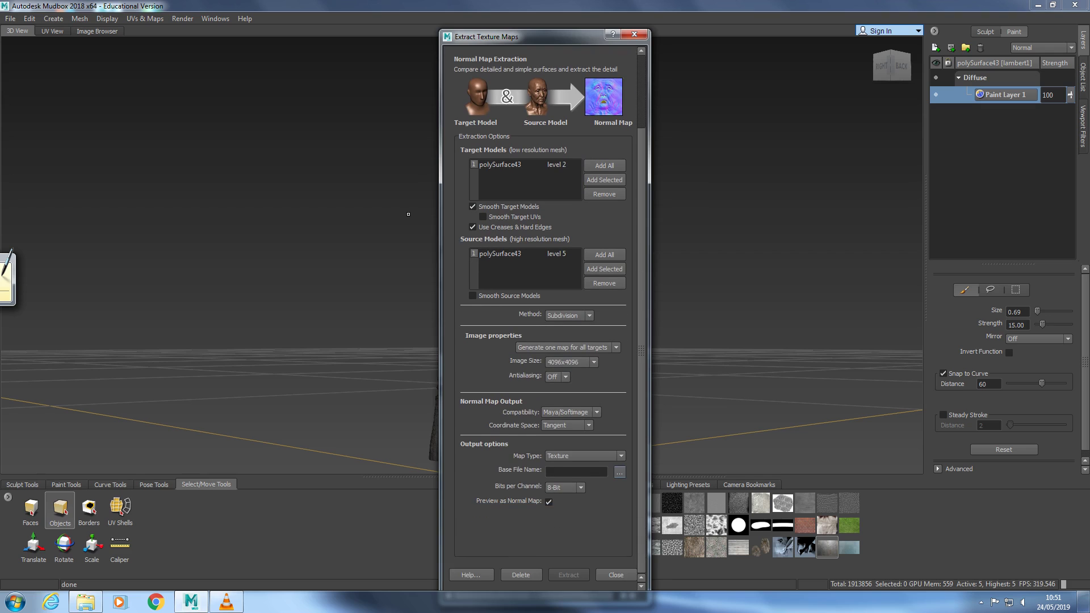
left_click(619, 472)
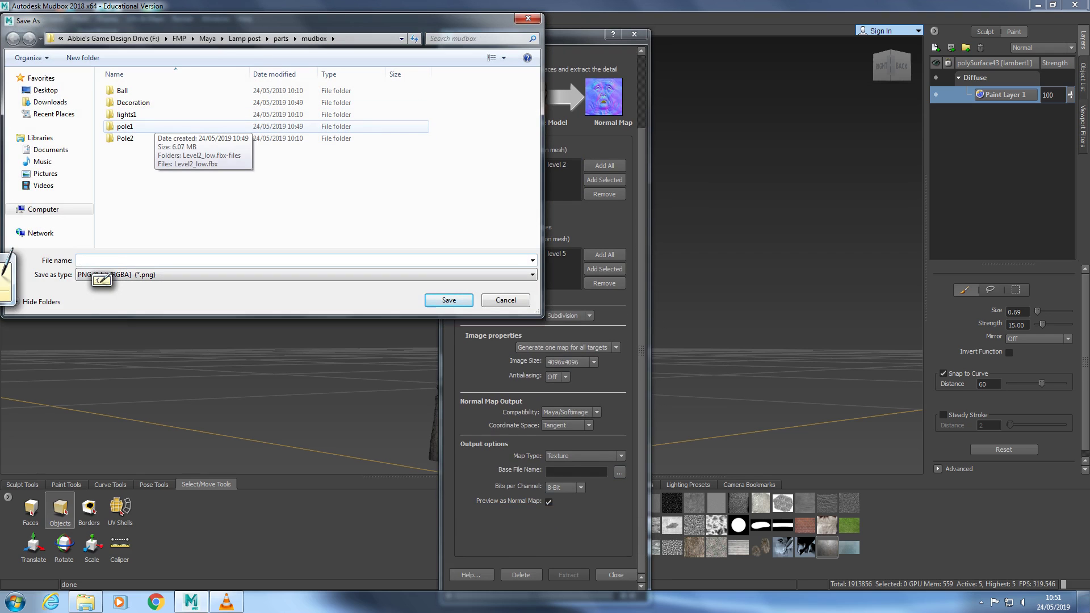
double_click(125, 126)
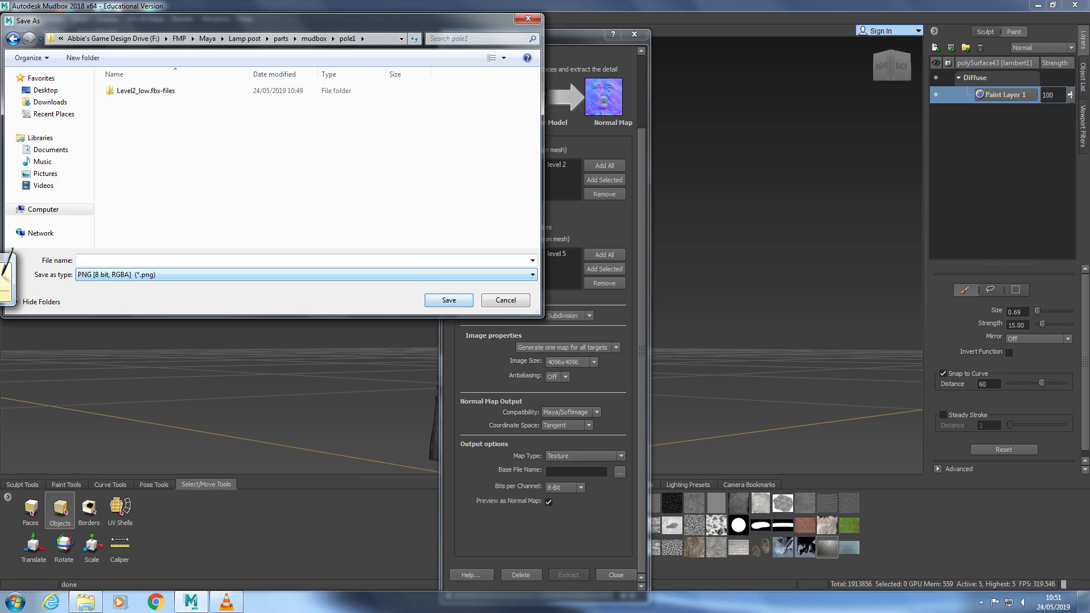
left_click(142, 260)
type("nhorm")
key("BackSpace")
key("BackSpace")
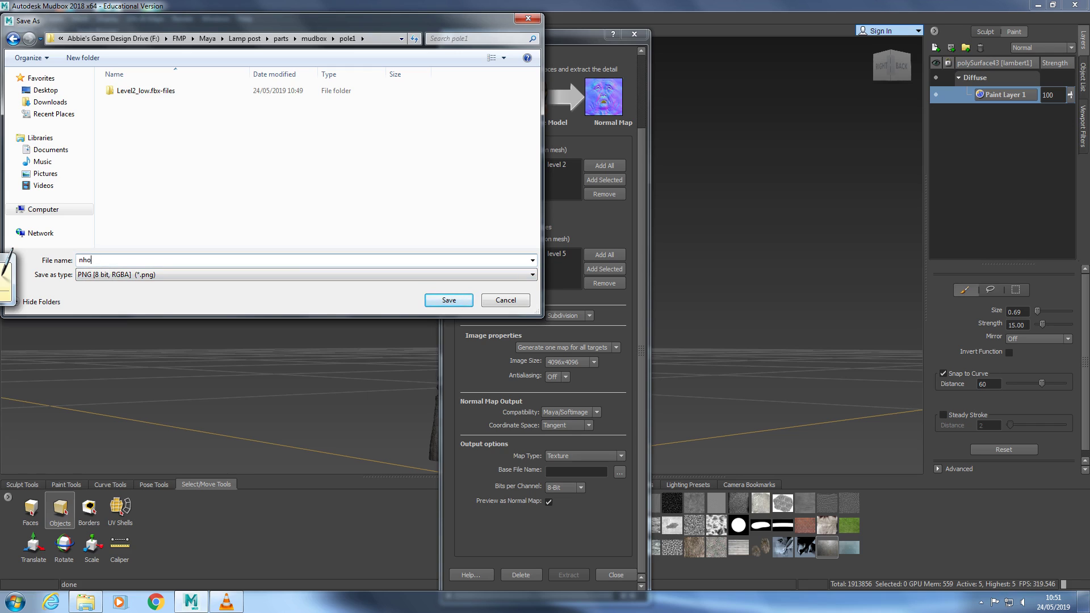
key("BackSpace")
type("ormal")
key("Return")
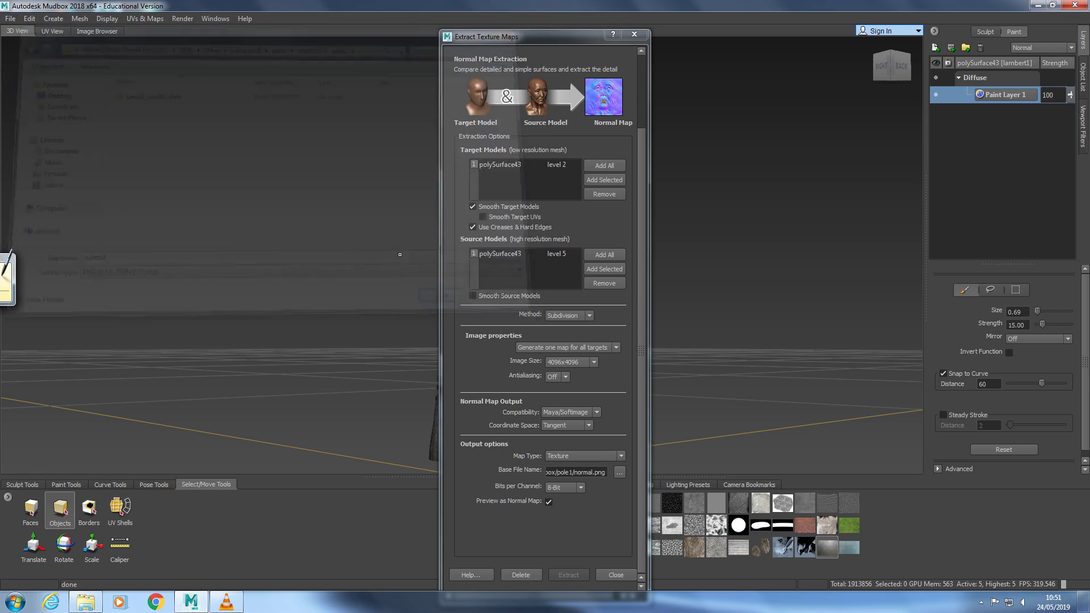
Set the Ambient Occlusion Map's output file to a PNG named AO in the pole1 folder and extract both maps
scroll(399, 213, "up", 3)
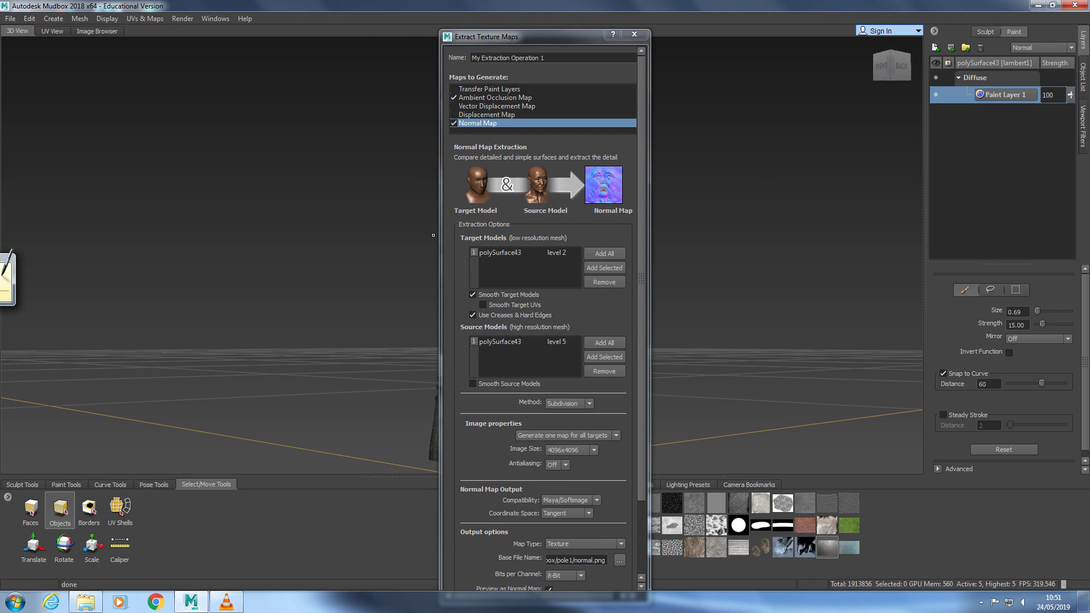
left_click(495, 98)
scroll(545, 318, "down", 2)
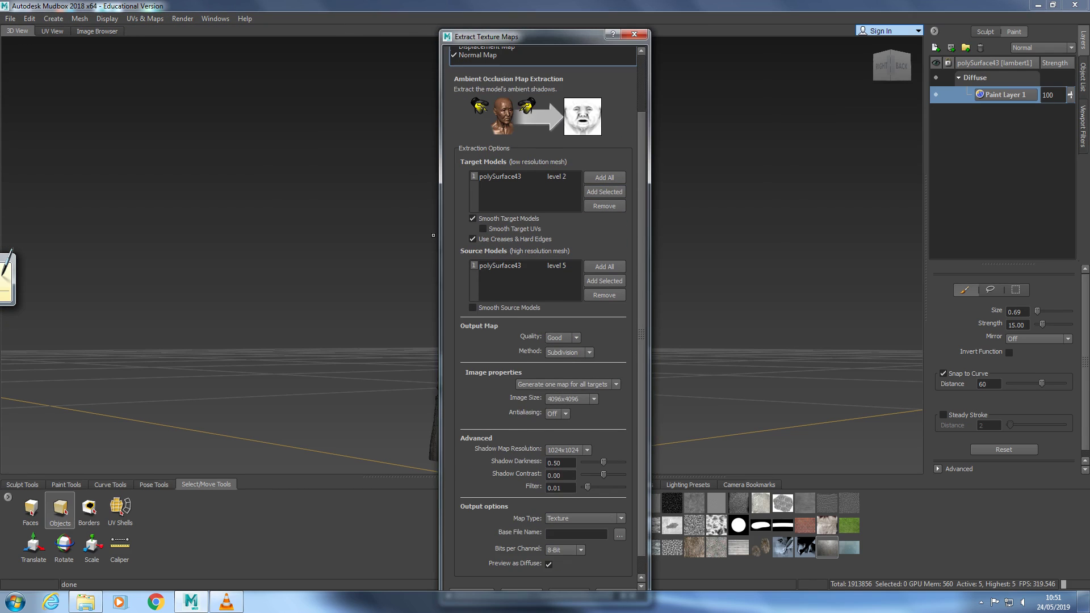
left_click(620, 534)
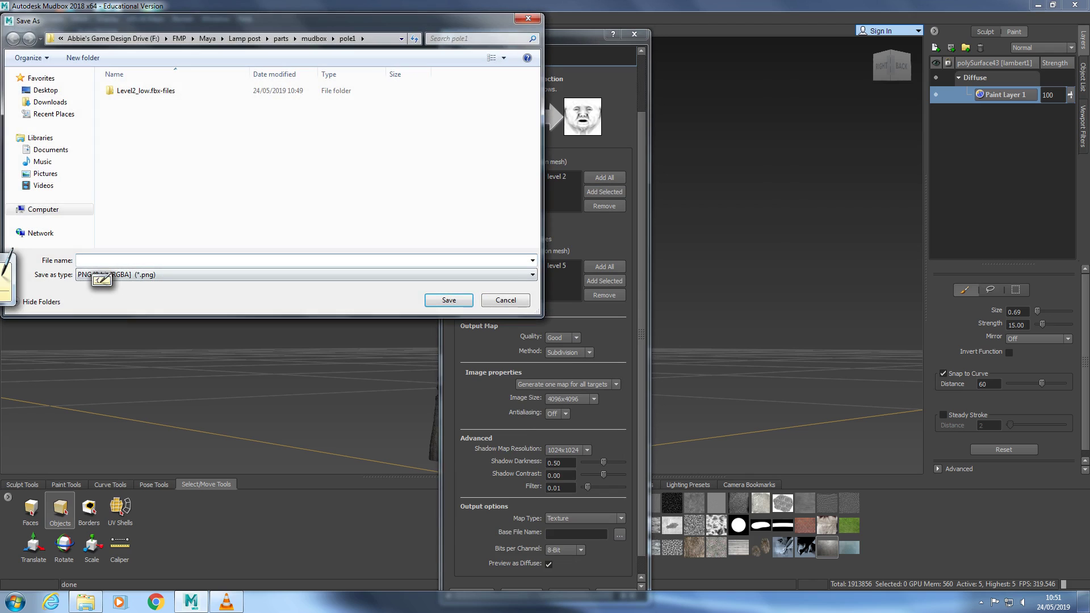
type("AO")
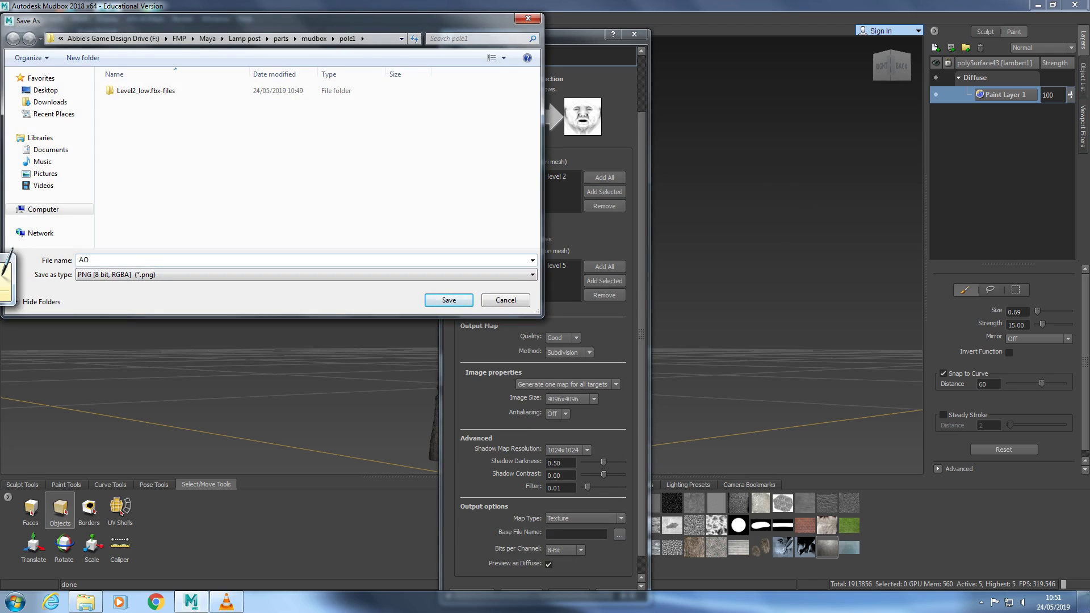
key("Return")
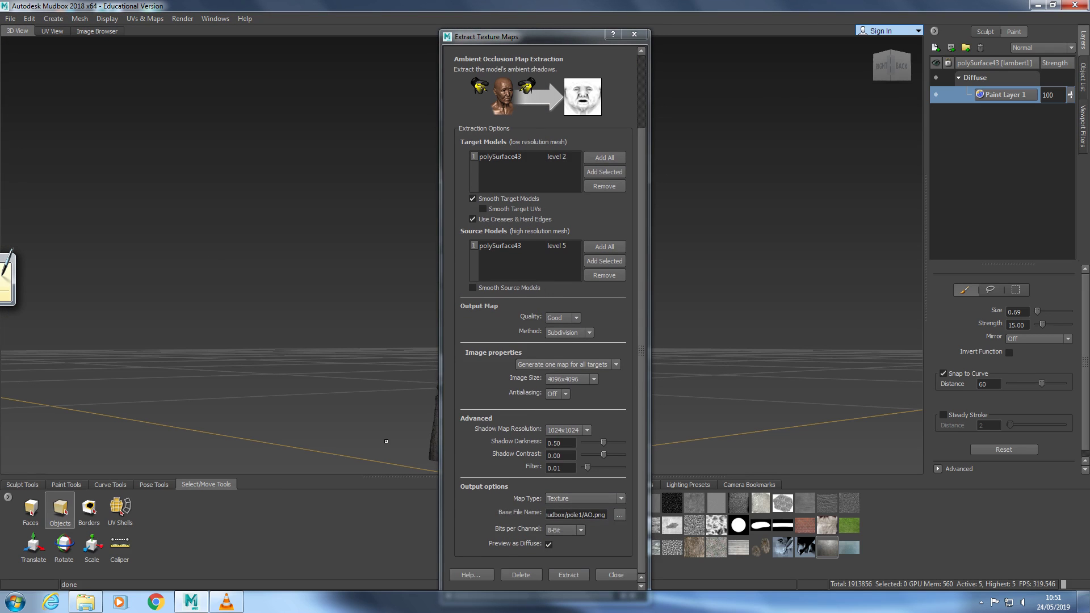
left_click(568, 575)
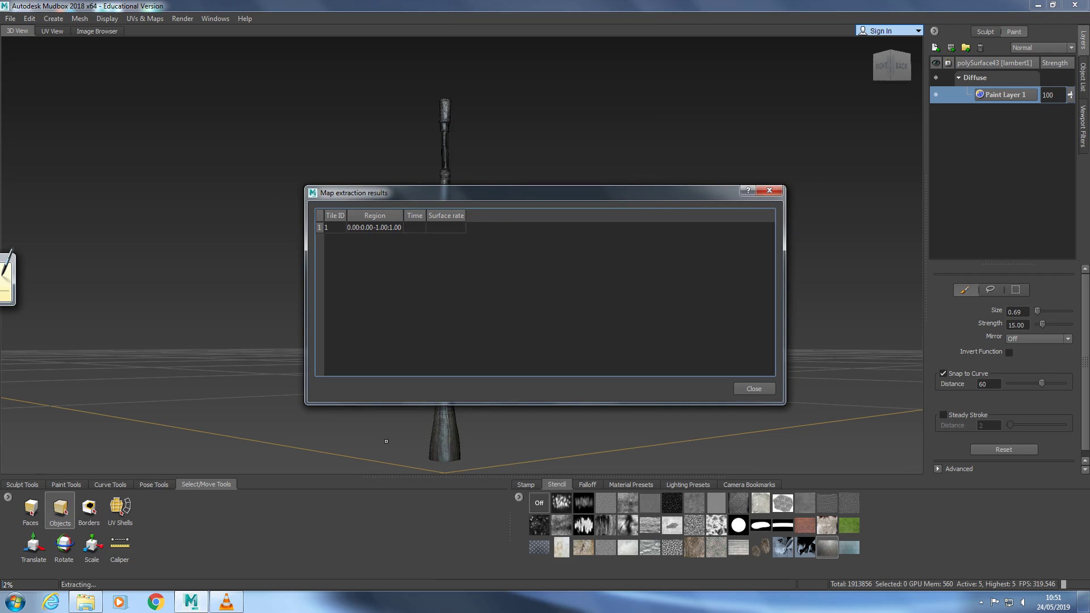
left_click(227, 602)
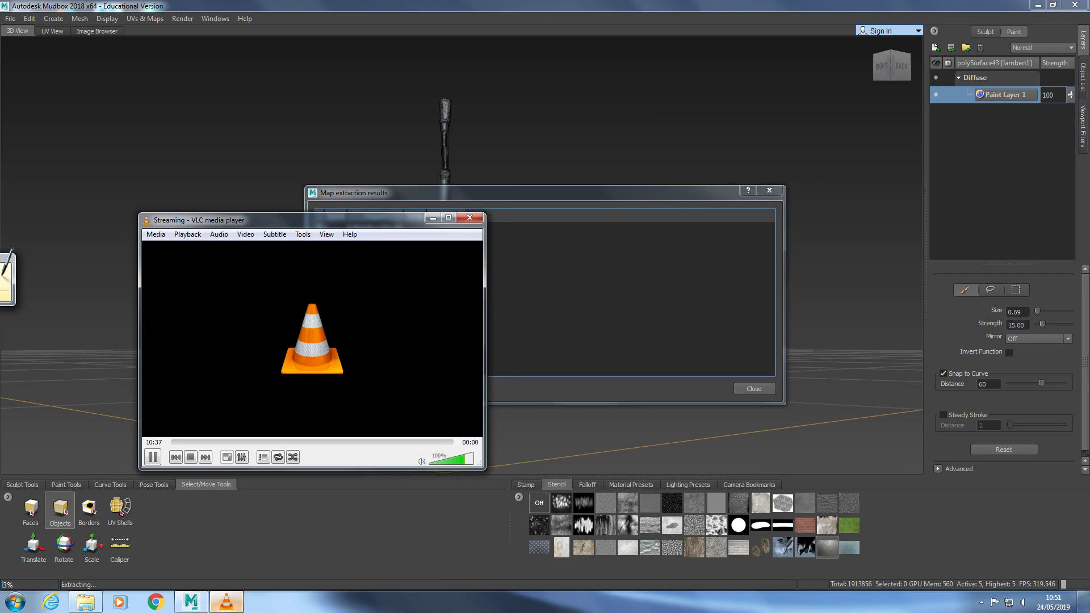